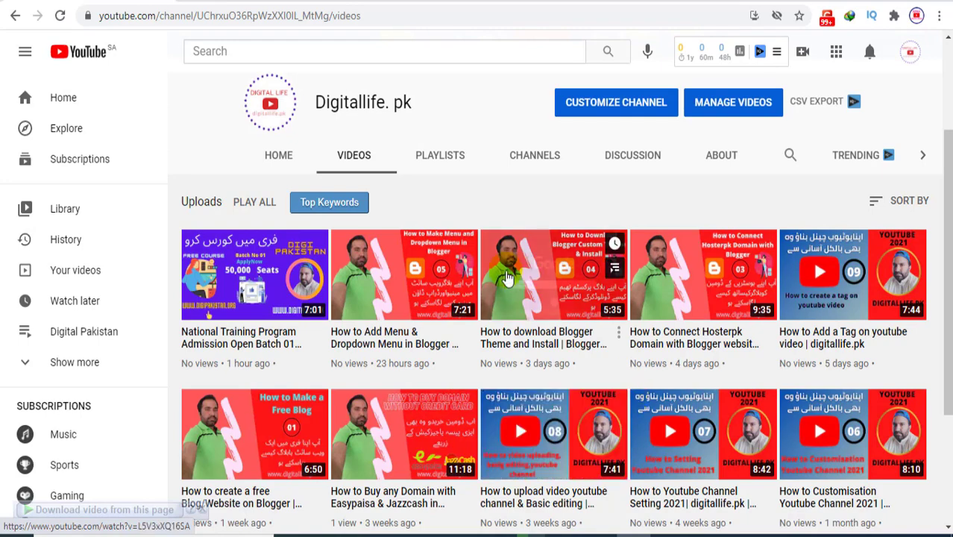
Step: Examine the Digitallife. pk channel's uploaded videos and created playlists
scroll(742, 341, "down", 2)
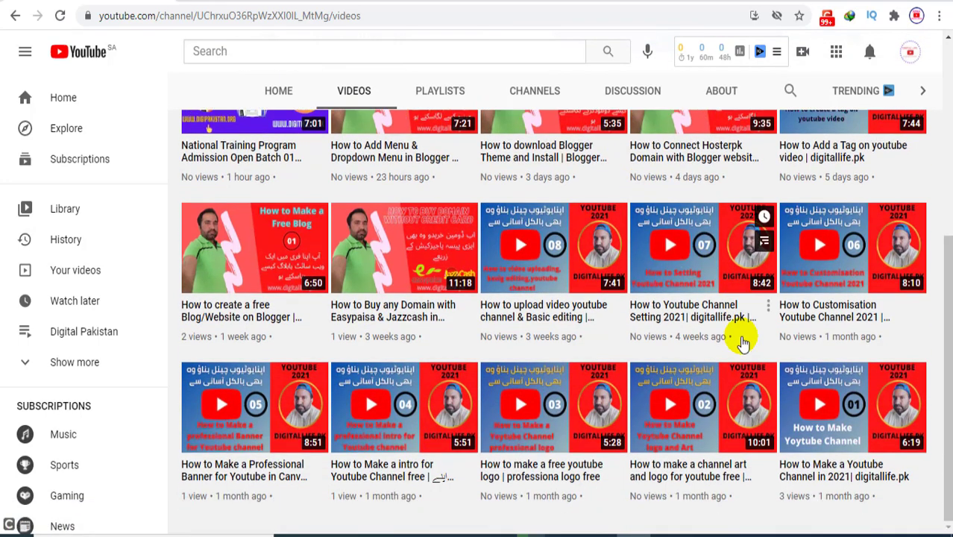
scroll(741, 341, "up", 4)
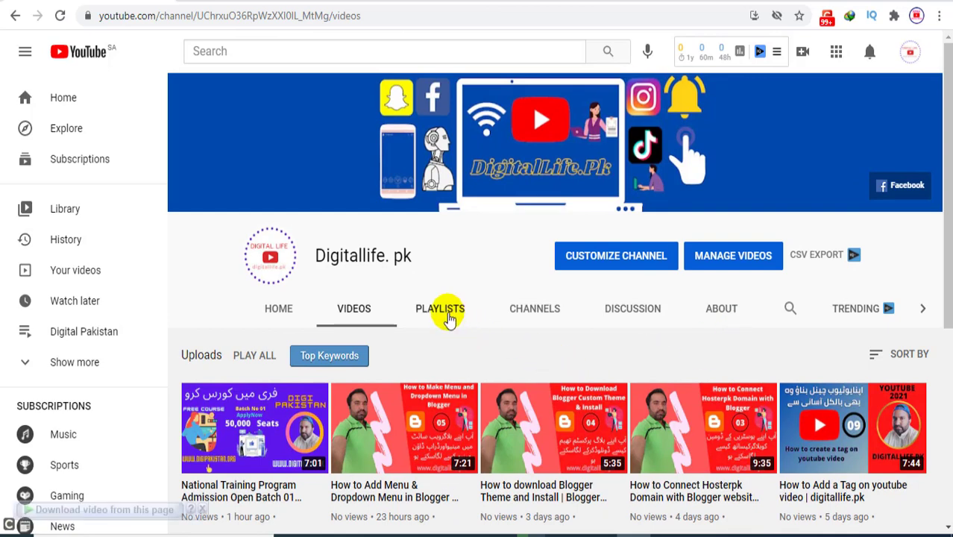
left_click(447, 308)
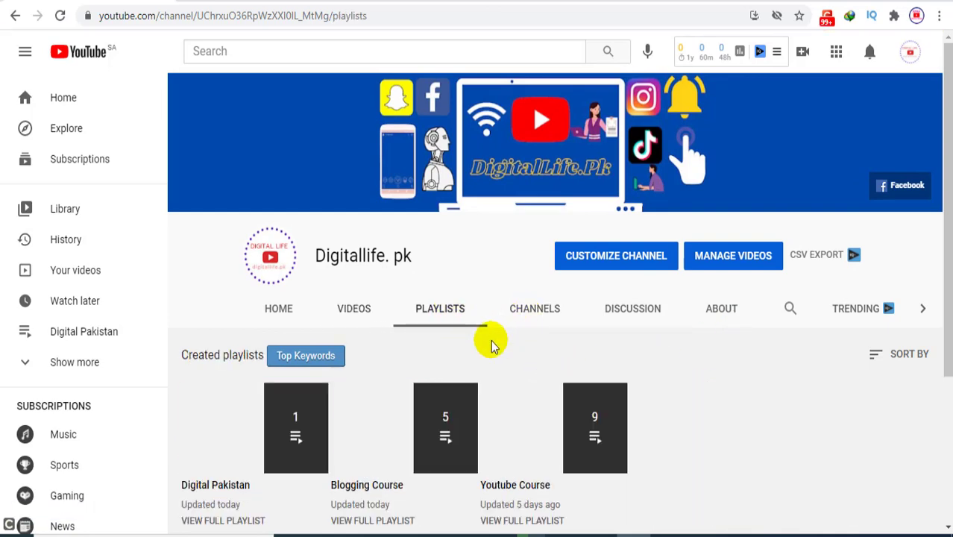
scroll(498, 346, "down", 3)
scroll(507, 363, "up", 3)
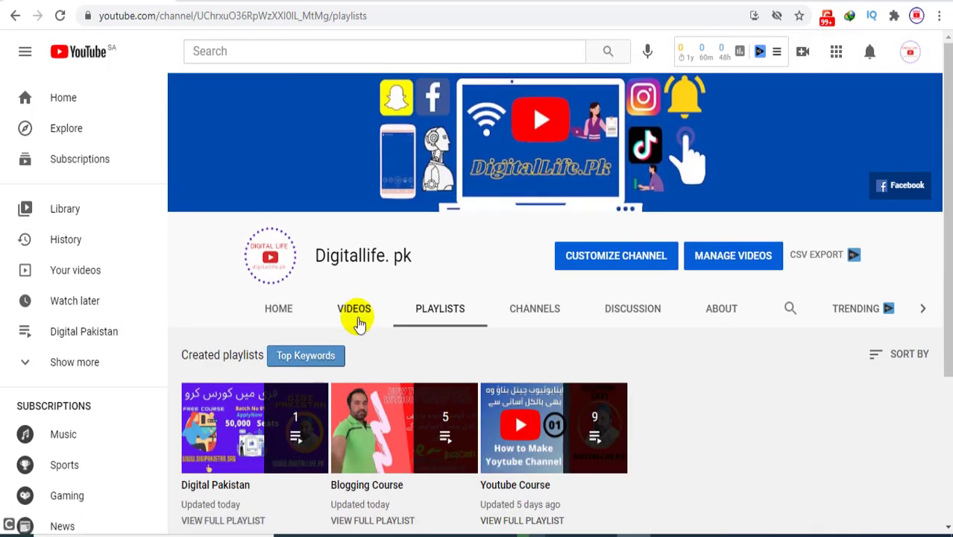
left_click(352, 323)
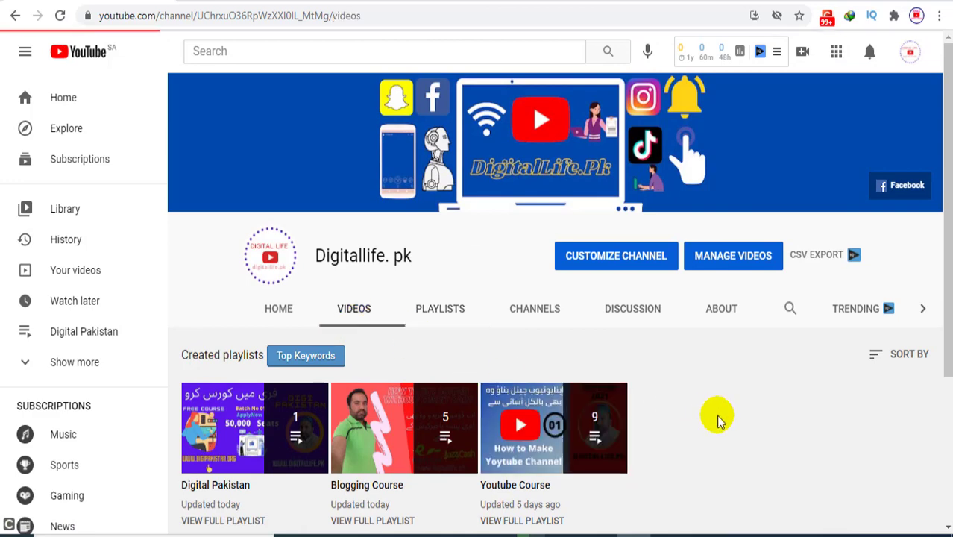
left_click(446, 319)
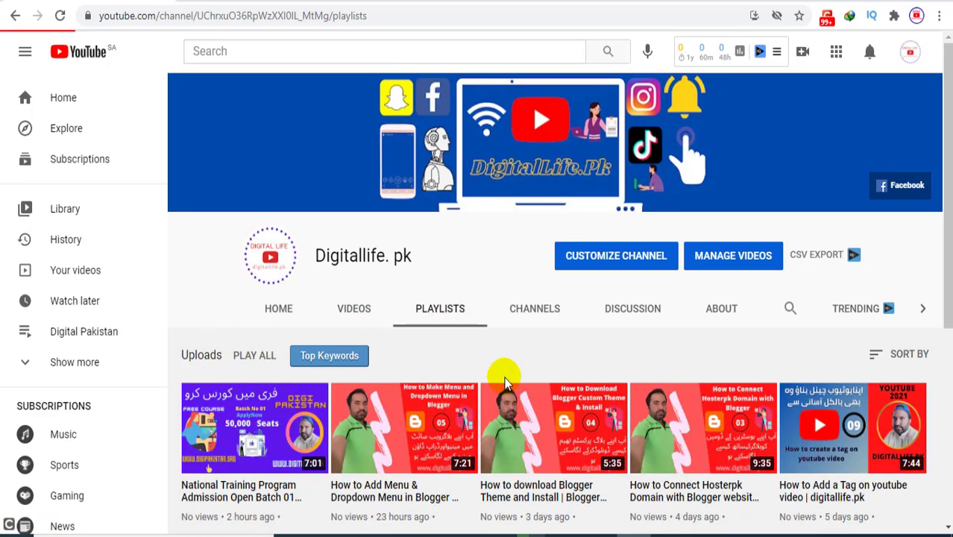
scroll(504, 383, "down", 2)
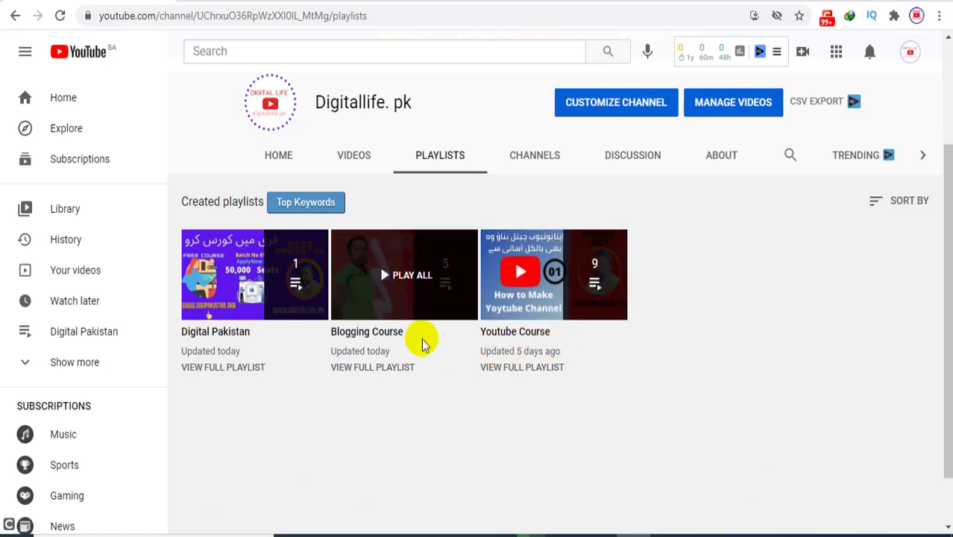
scroll(463, 442, "up", 2)
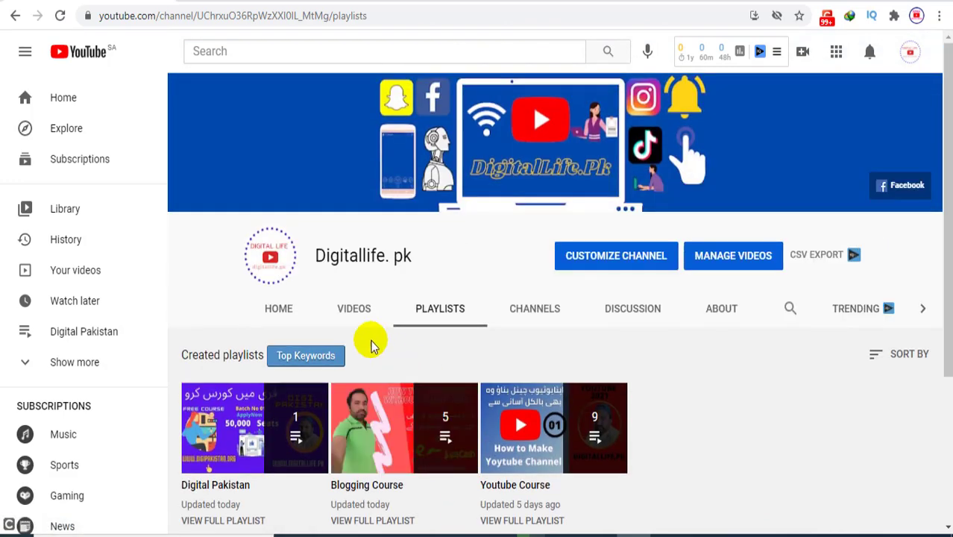
left_click(352, 313)
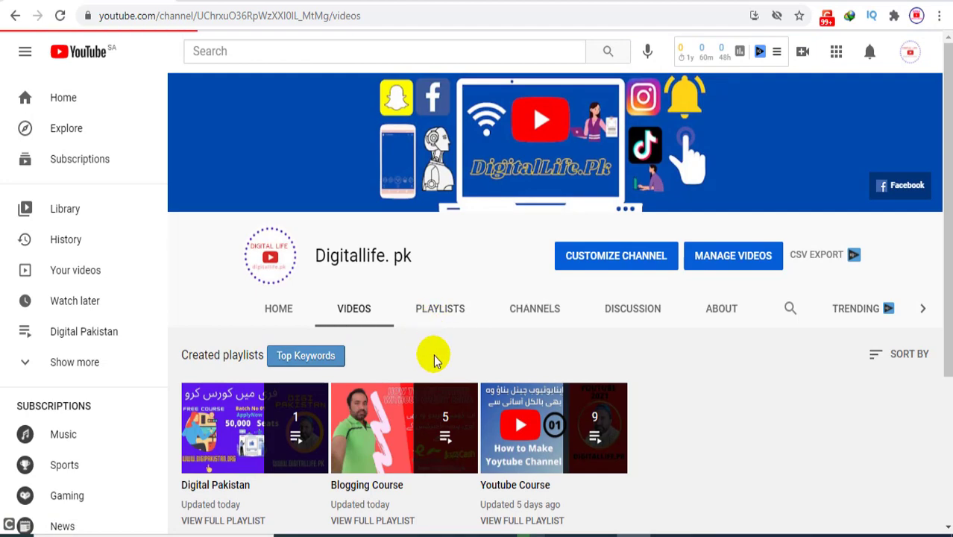
scroll(777, 432, "down", 2)
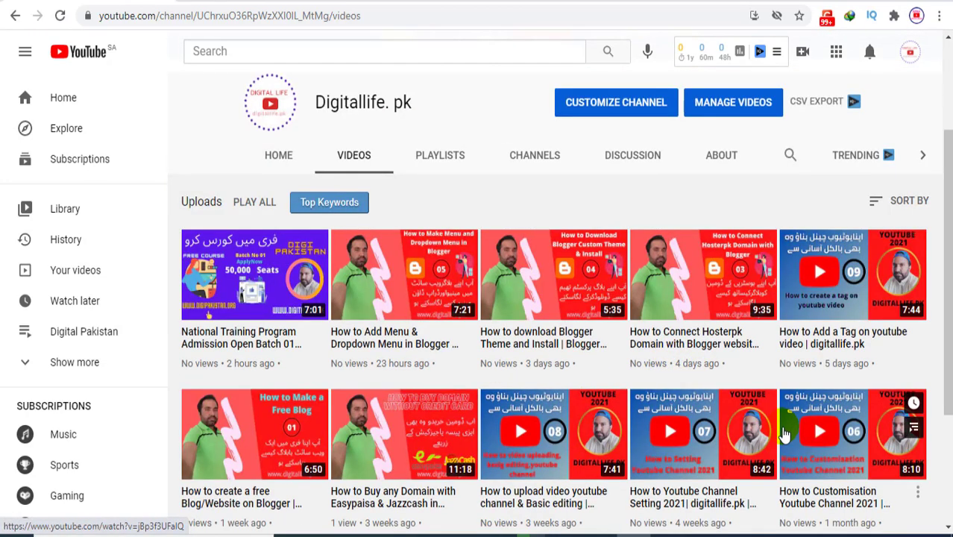
scroll(784, 433, "down", 2)
scroll(589, 328, "up", 5)
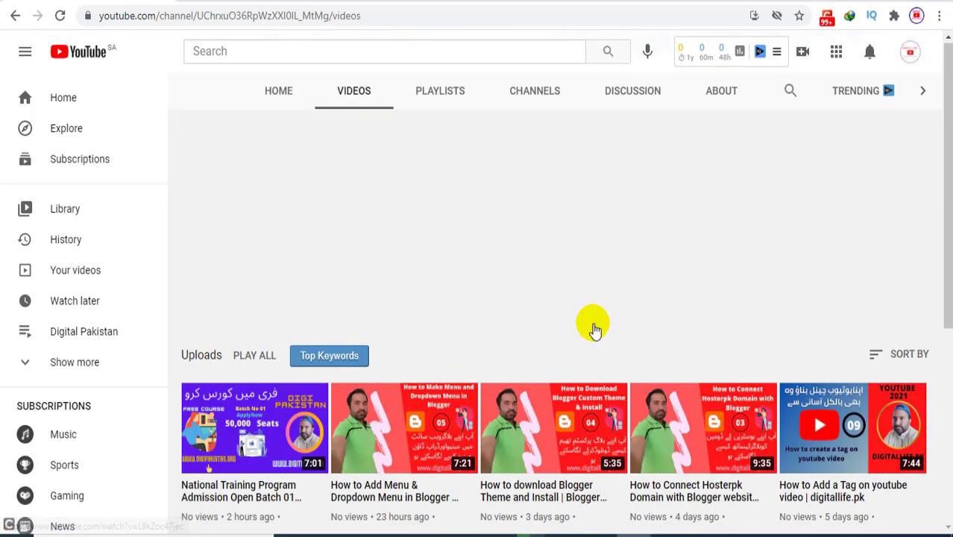
Step: Look at the featured channel in the channel's Channels section, and return to the uploaded videos
left_click(526, 308)
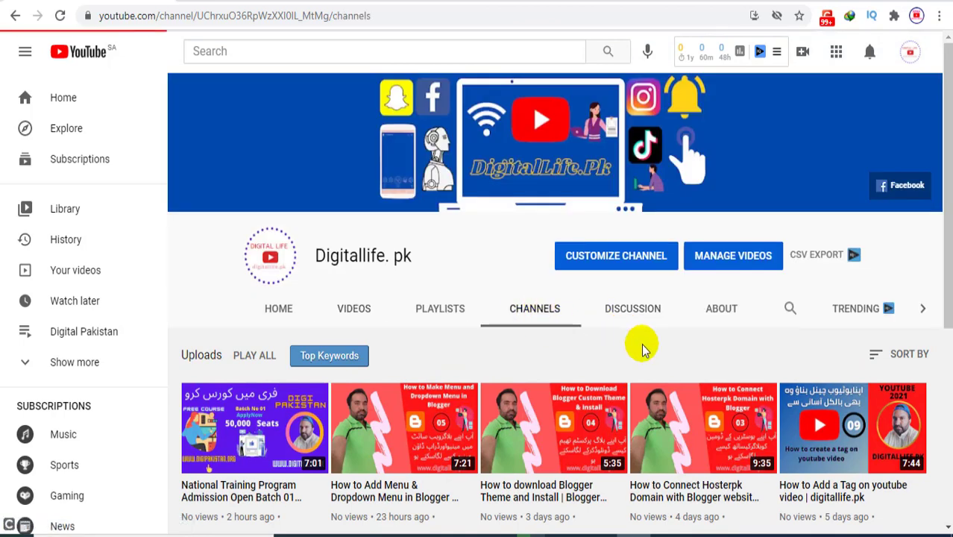
scroll(645, 350, "down", 3)
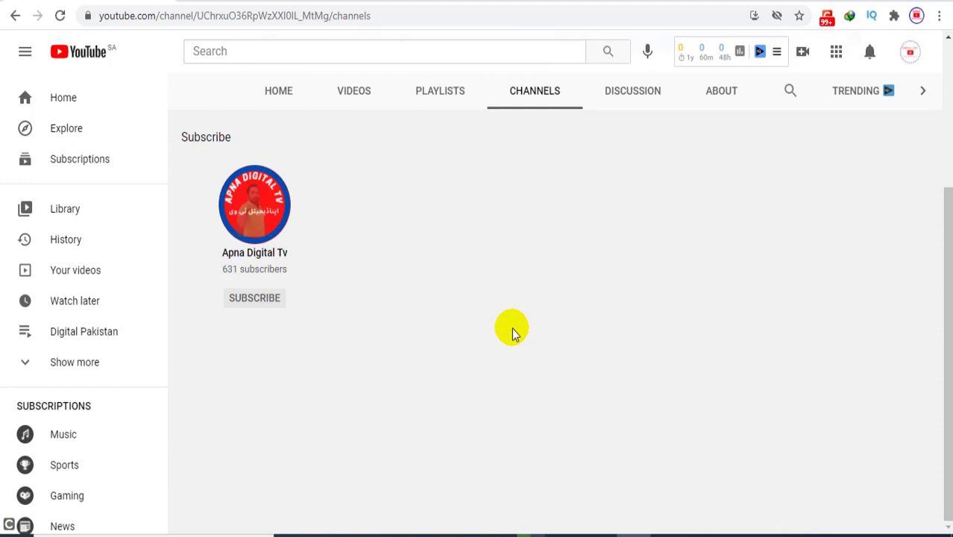
scroll(402, 296, "up", 2)
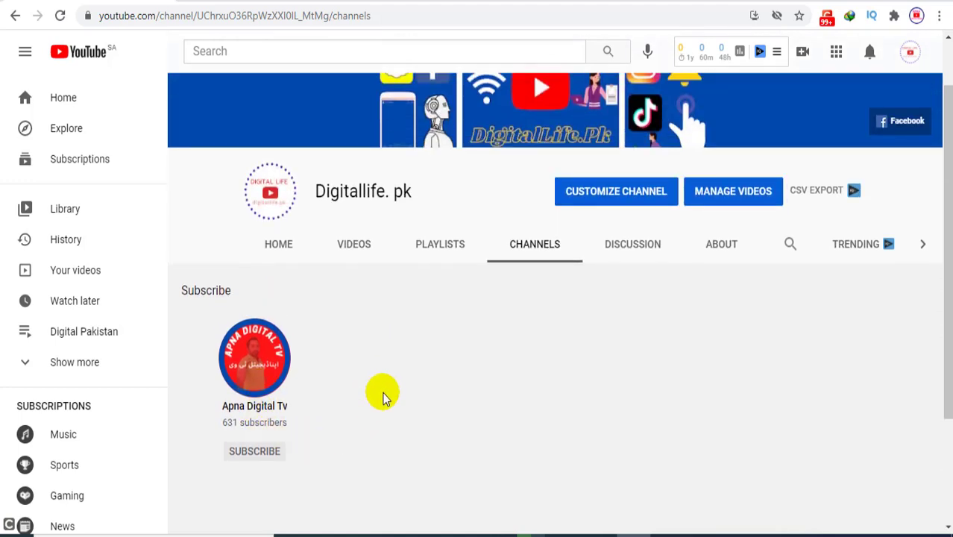
scroll(385, 393, "down", 1)
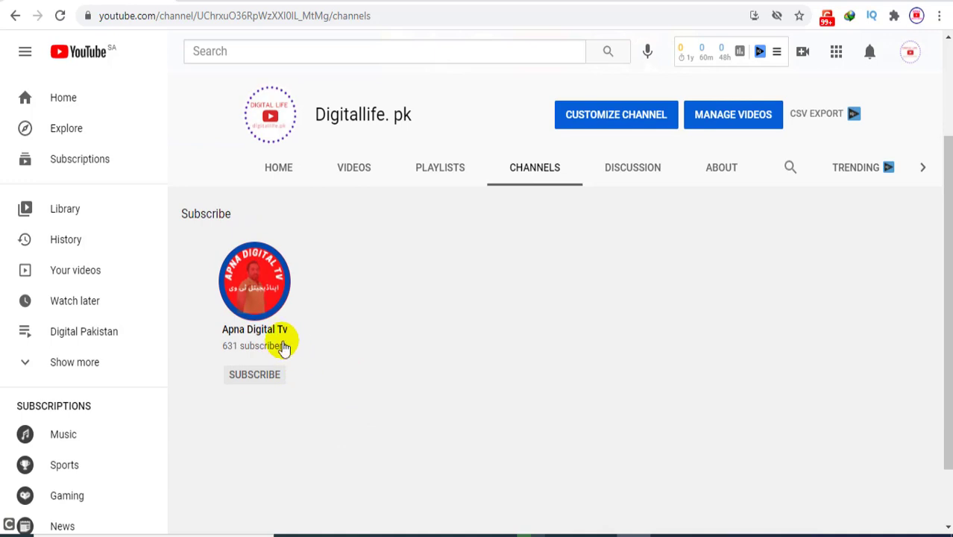
scroll(351, 357, "up", 2)
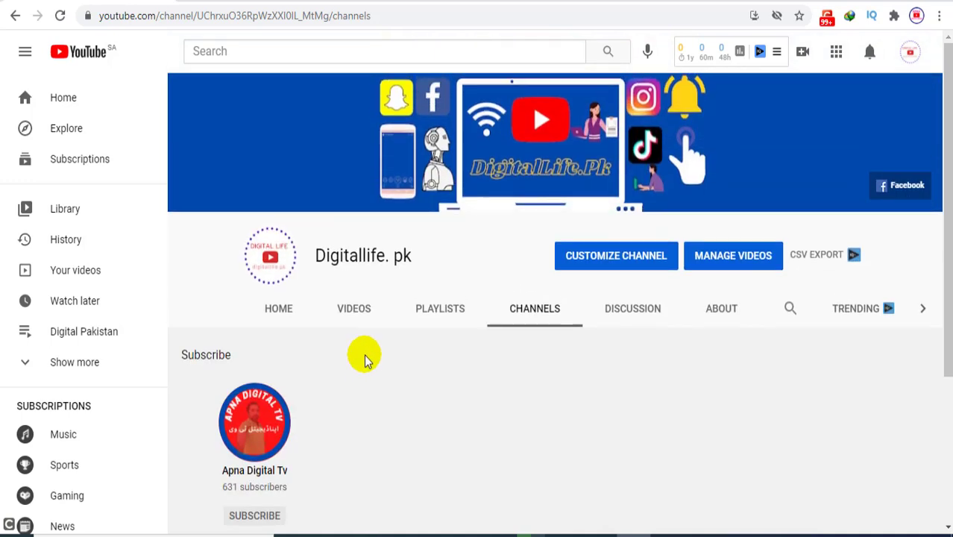
left_click(355, 316)
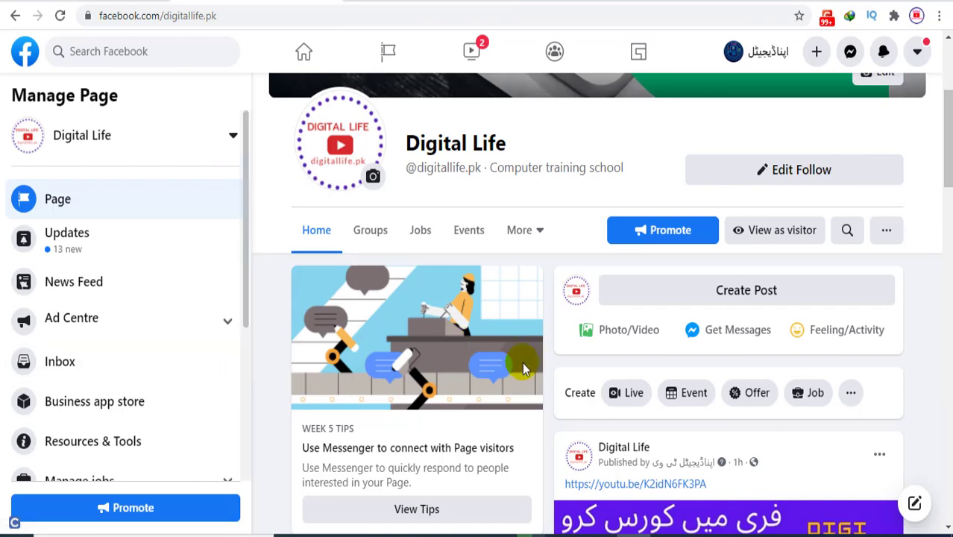
Step: Look through the tools, insights and recent post on the Digital Life Facebook page
scroll(585, 391, "down", 2)
scroll(595, 394, "down", 7)
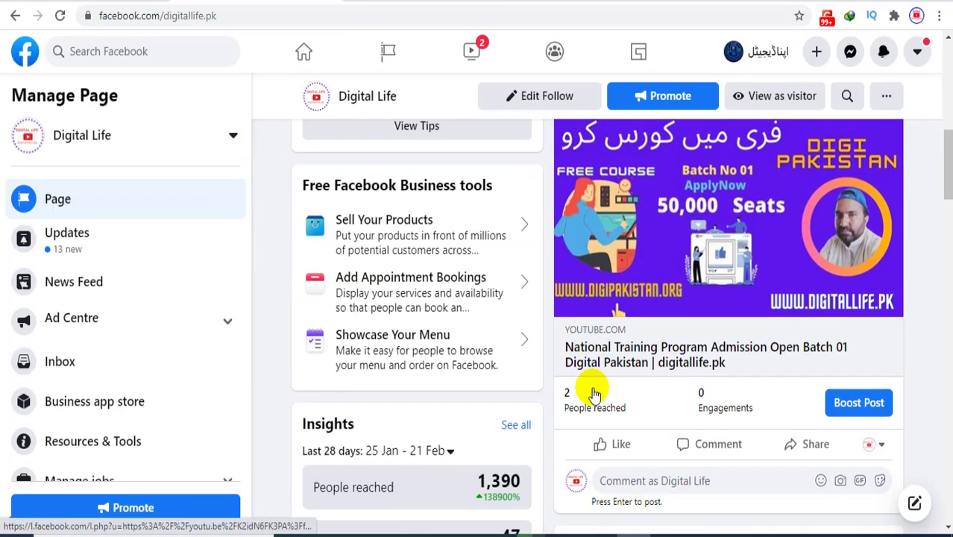
scroll(592, 389, "up", 4)
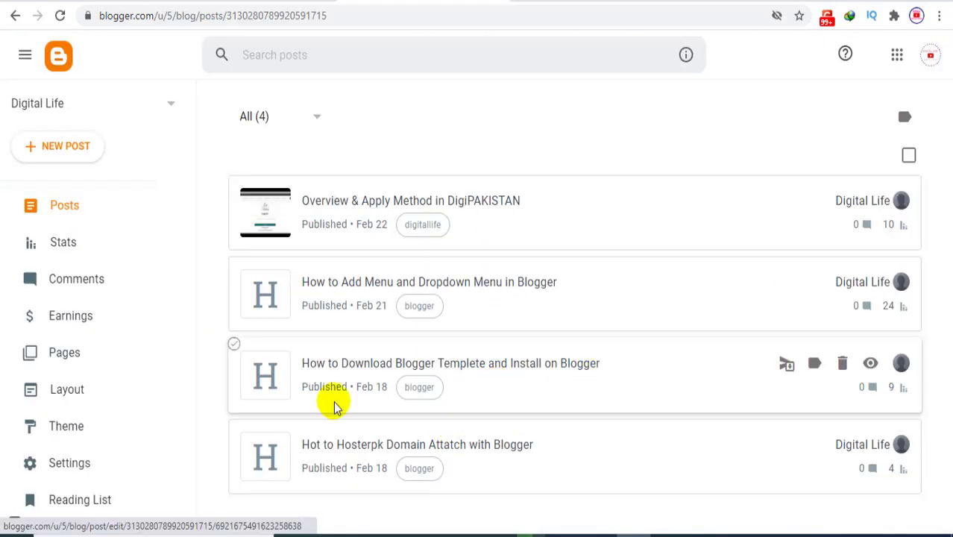
Step: Switch to Blogger, view the published Digital Life blog with its navigation menu, and return to the posts list
scroll(99, 437, "down", 1)
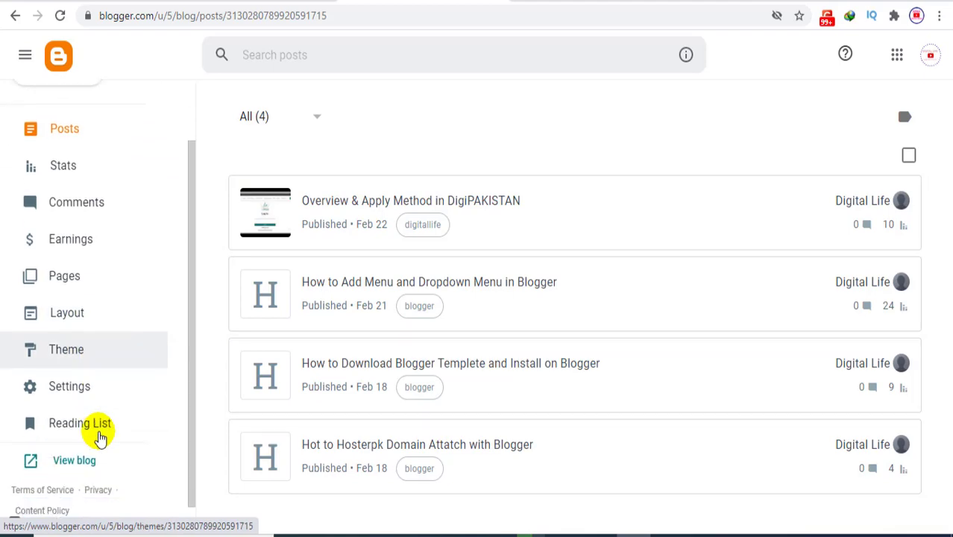
left_click(74, 460)
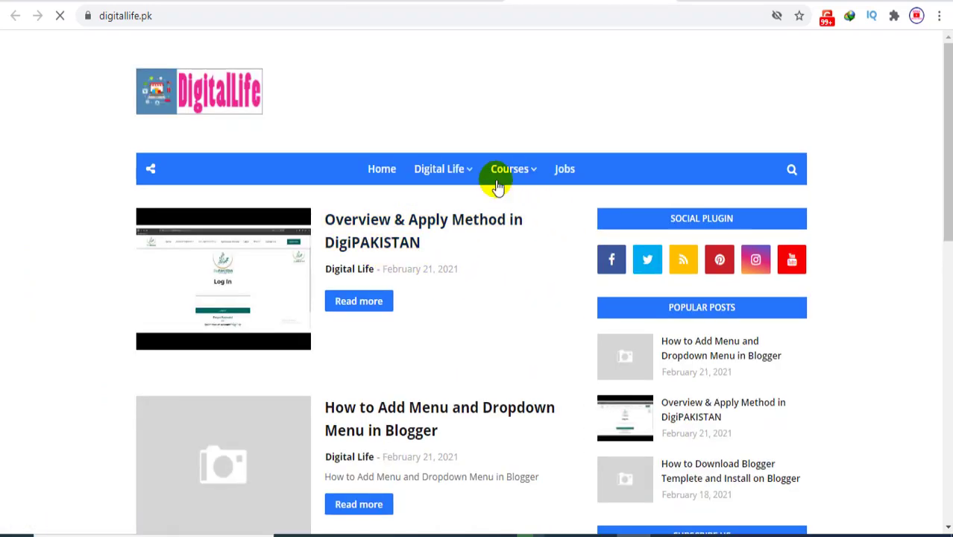
left_click(481, 3)
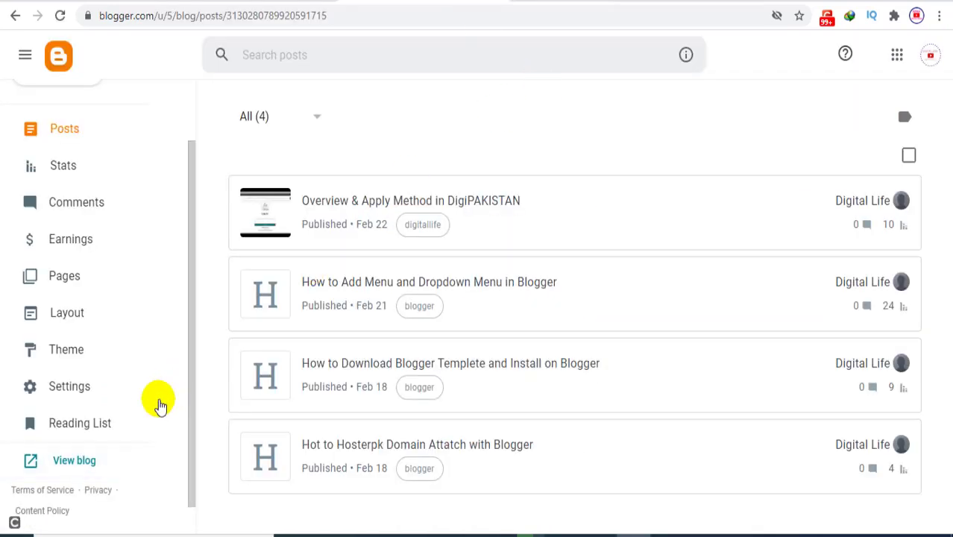
Step: Open the Digital Life blog's Layout page and locate the Main Menu gadget
scroll(112, 417, "up", 2)
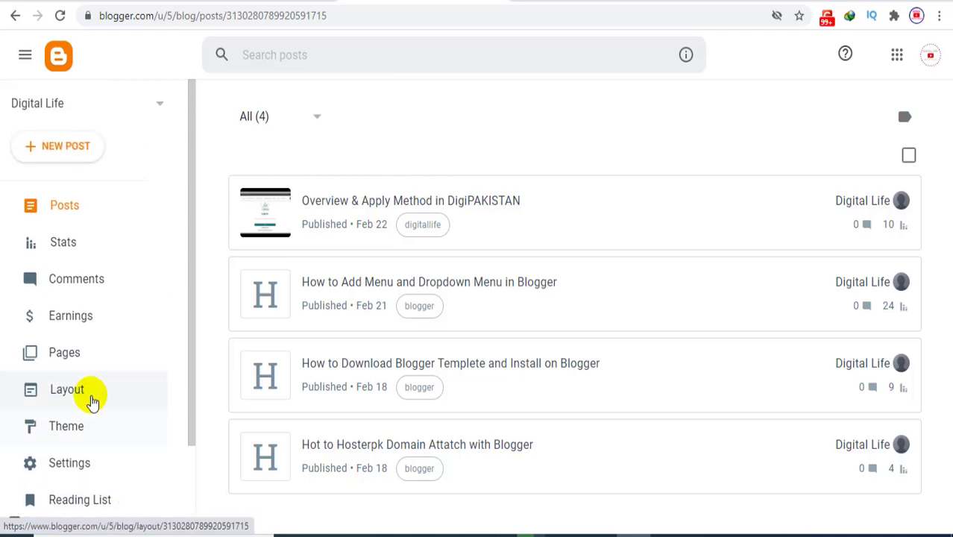
left_click(83, 402)
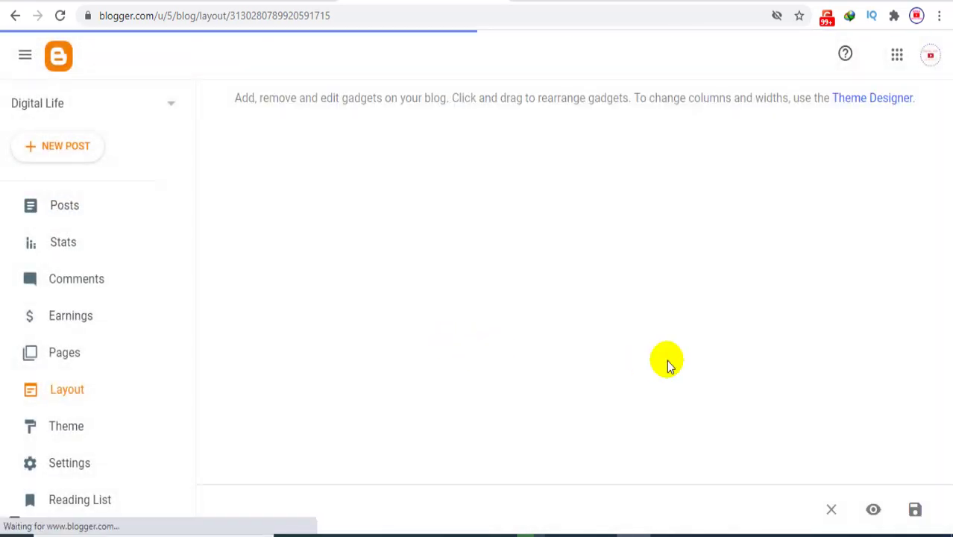
scroll(596, 373, "down", 1)
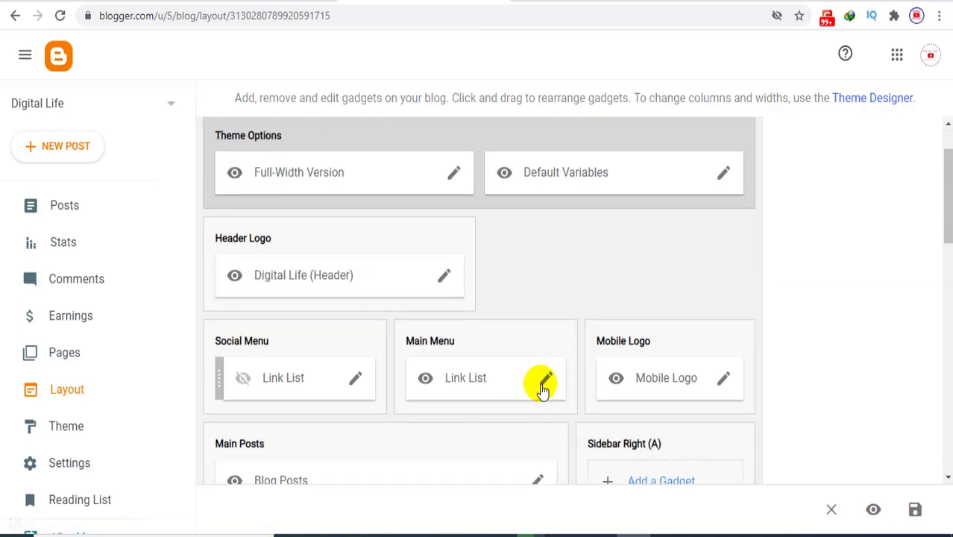
left_click(546, 384)
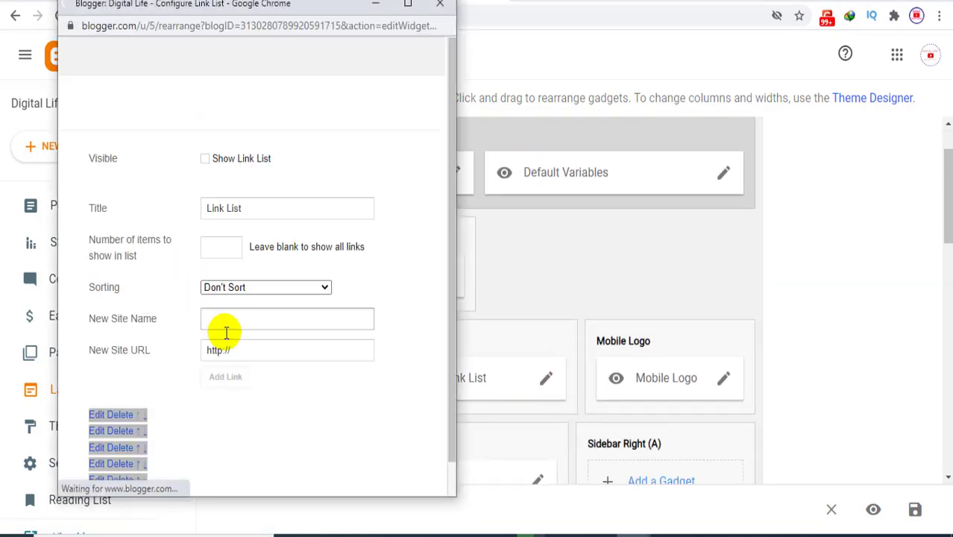
scroll(250, 351, "down", 2)
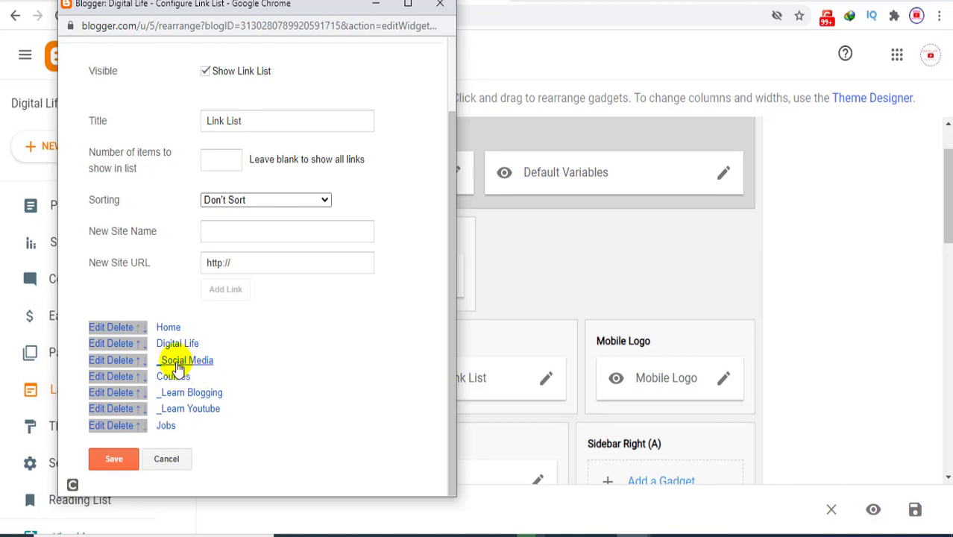
left_click(98, 361)
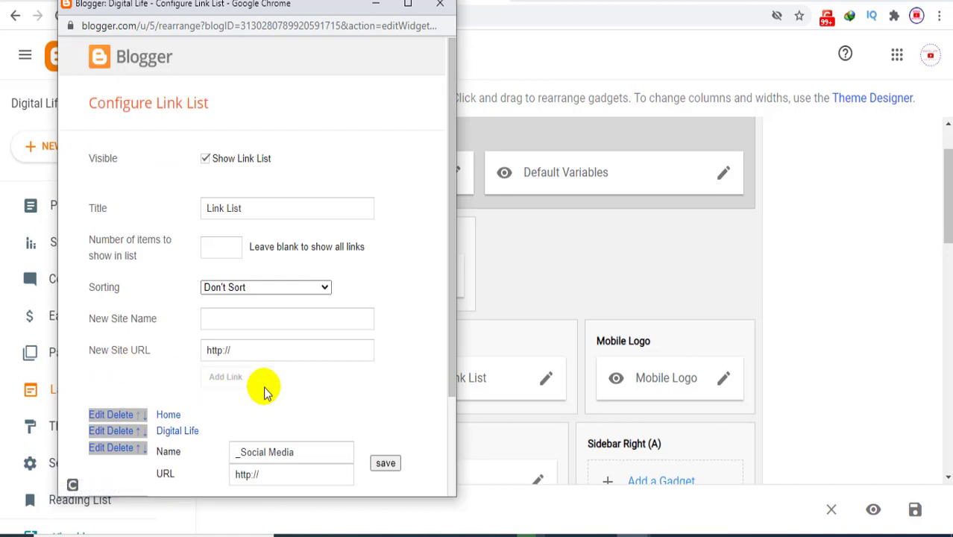
scroll(304, 393, "down", 1)
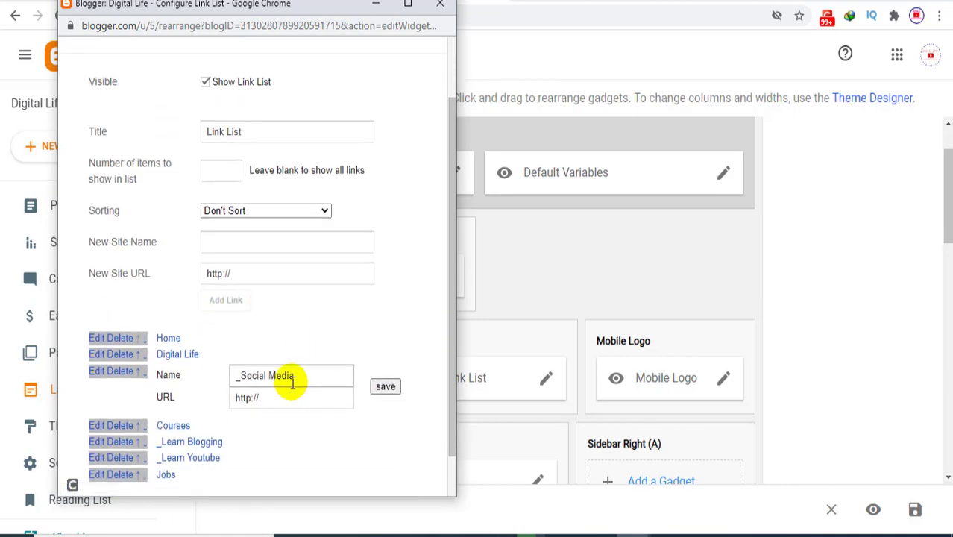
scroll(194, 310, "up", 1)
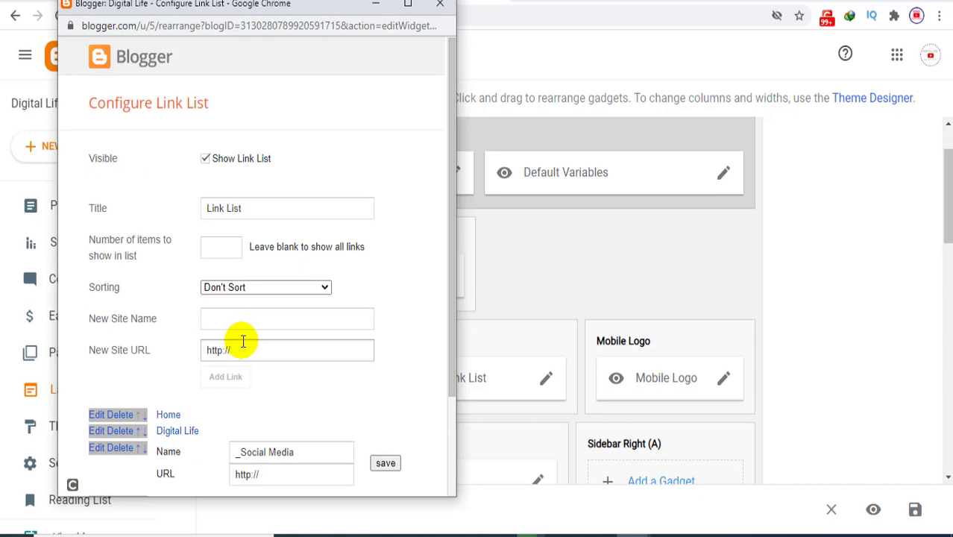
scroll(243, 342, "down", 2)
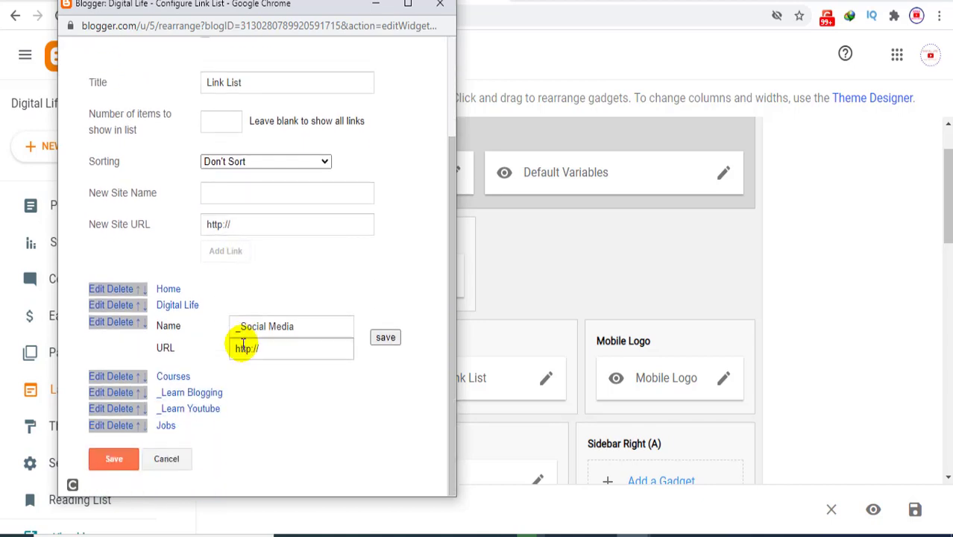
left_click(176, 460)
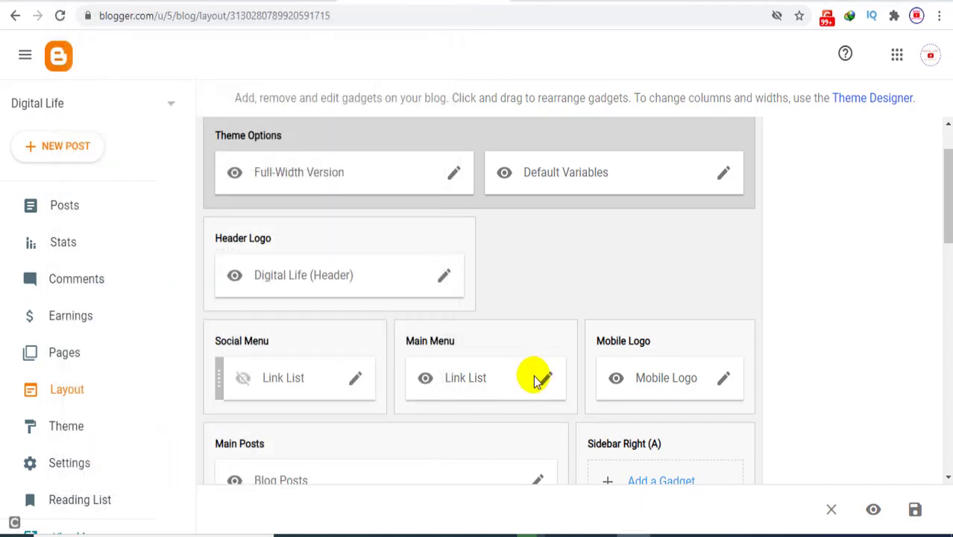
left_click(545, 378)
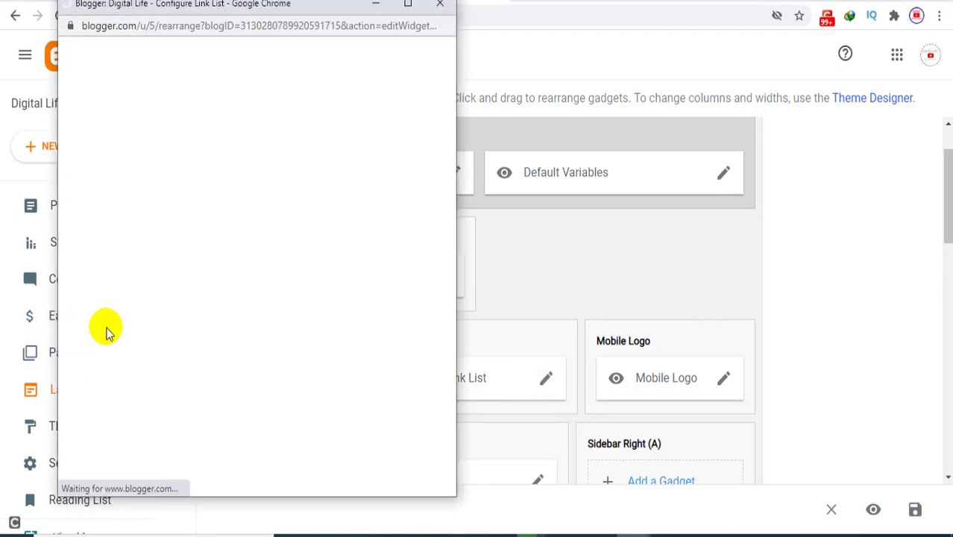
left_click(283, 320)
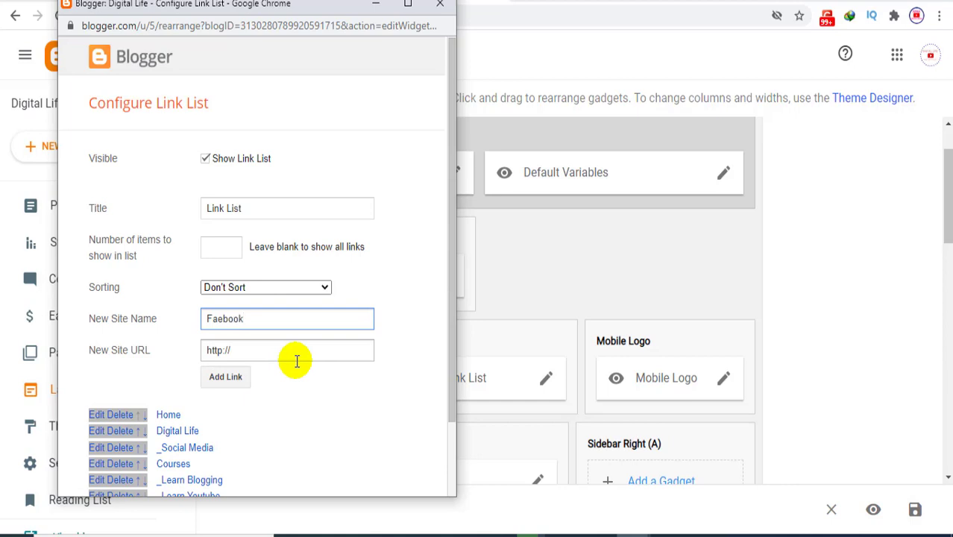
left_click(227, 376)
left_click(251, 321)
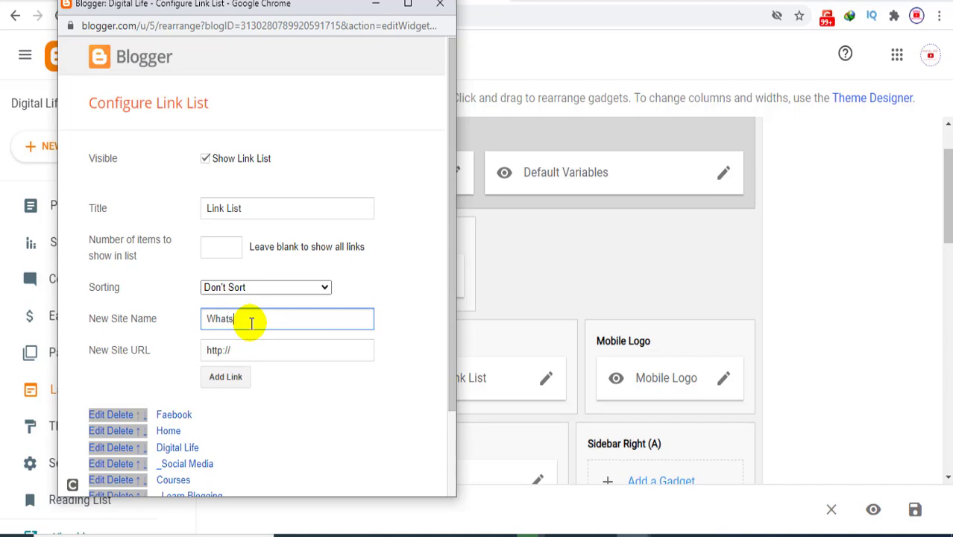
key("Return")
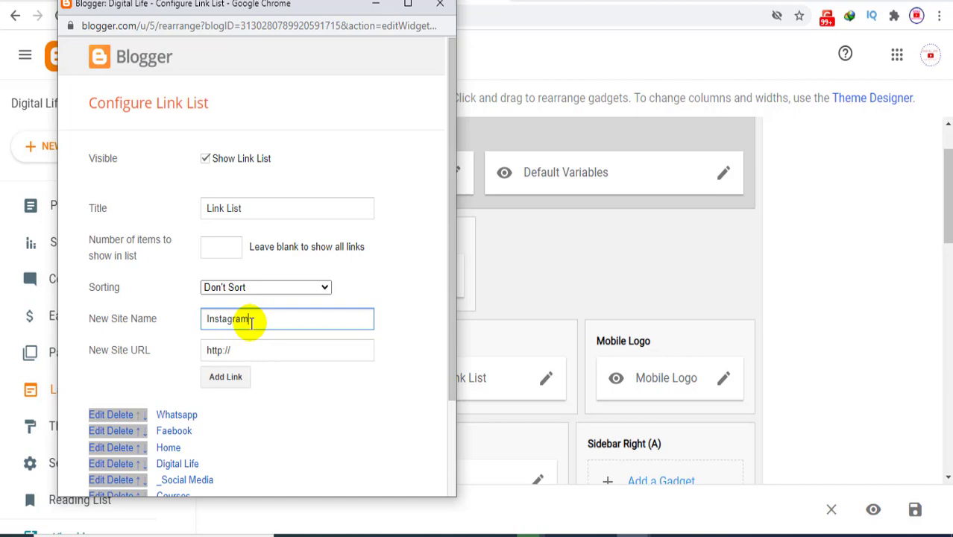
left_click(236, 352)
left_click(234, 376)
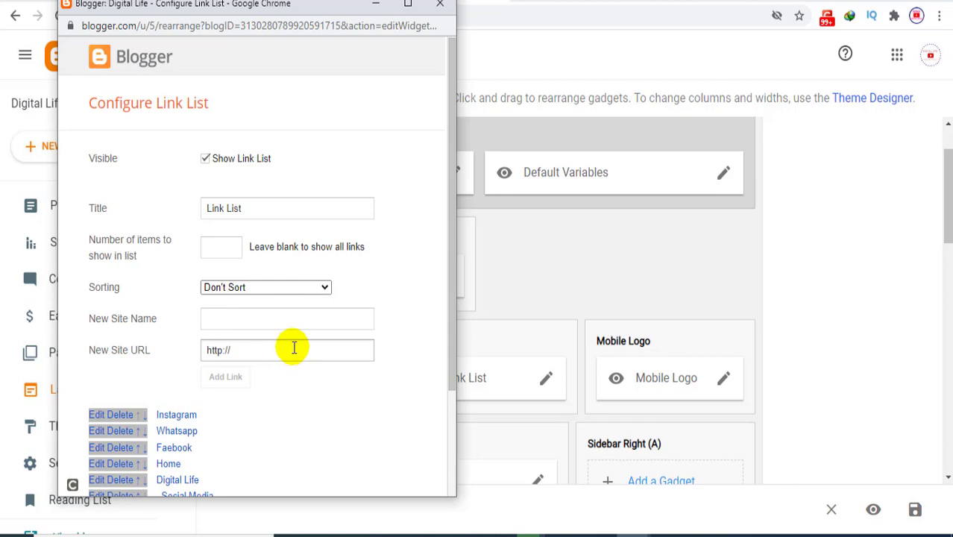
Step: Move the Instagram link down the list so that it sits directly below Home
scroll(293, 348, "down", 1)
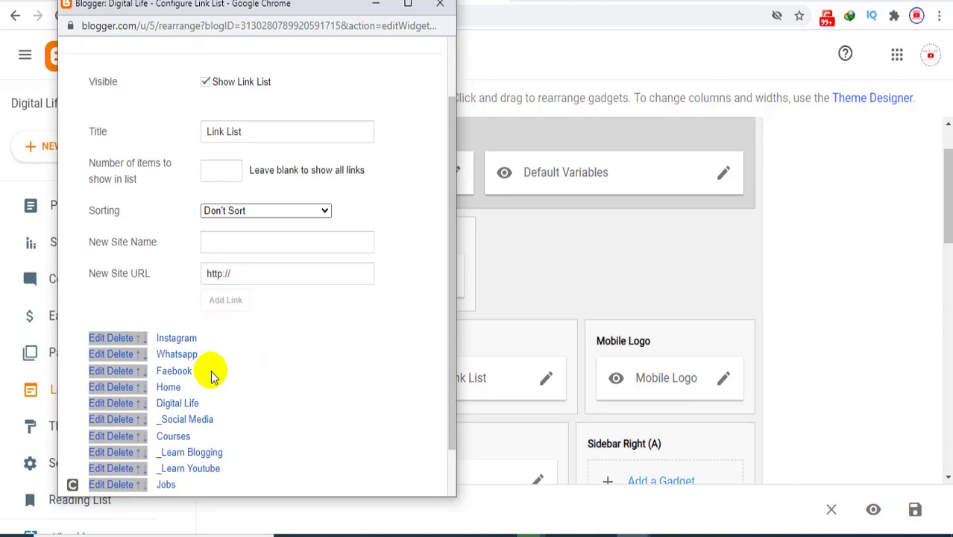
scroll(240, 377, "down", 1)
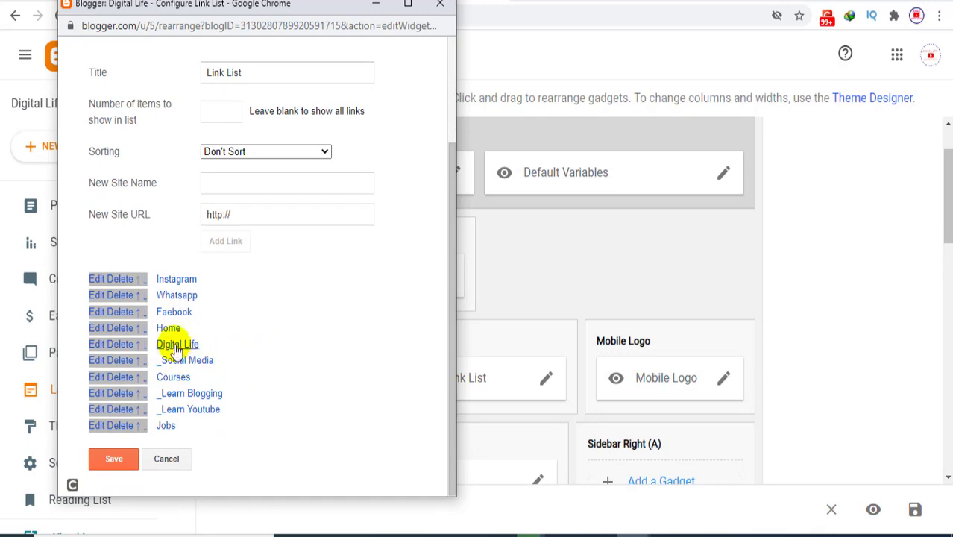
left_click(142, 280)
scroll(170, 376, "down", 1)
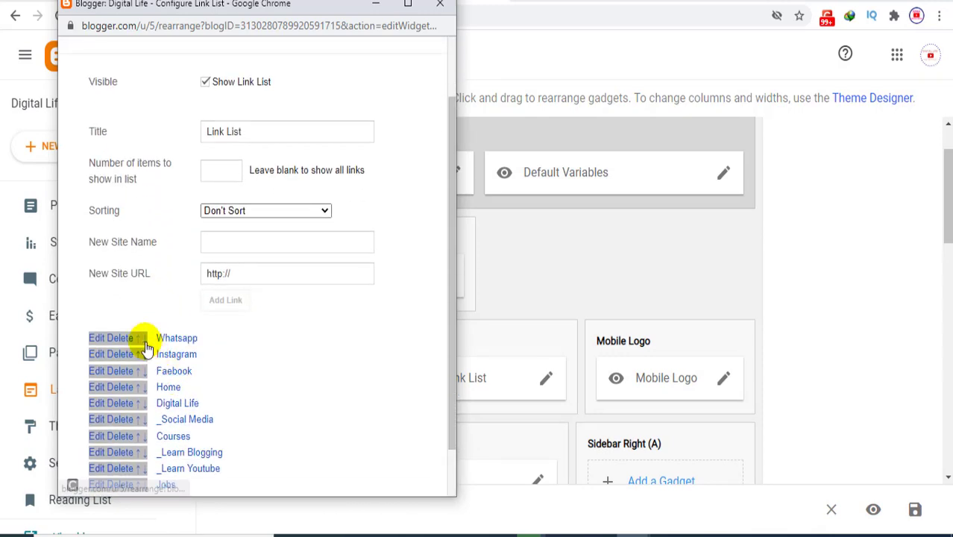
left_click(143, 338)
scroll(216, 373, "down", 2)
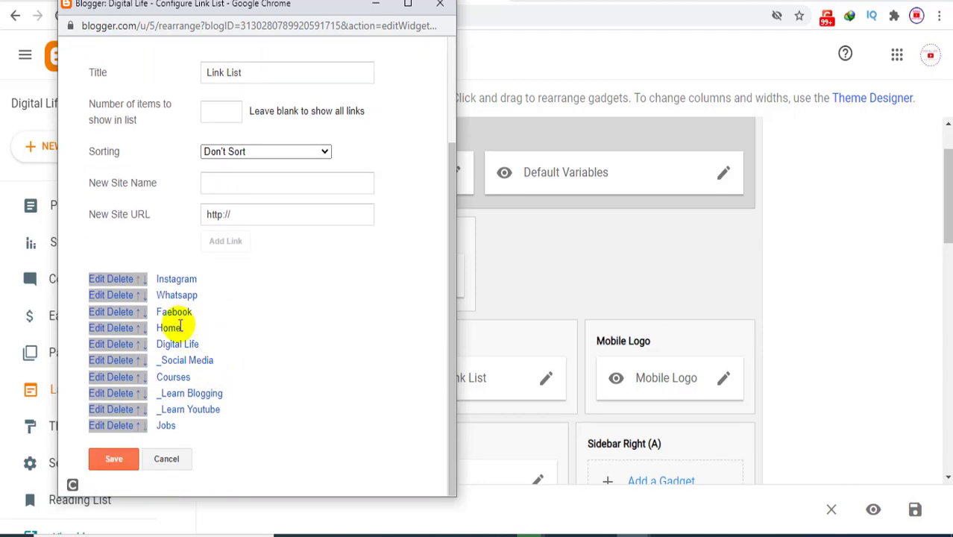
left_click(144, 281)
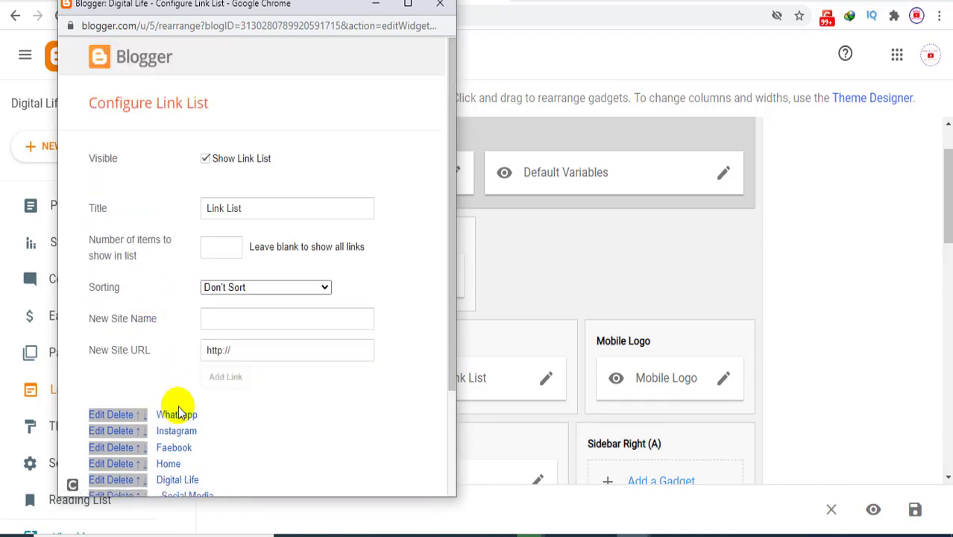
left_click(145, 432)
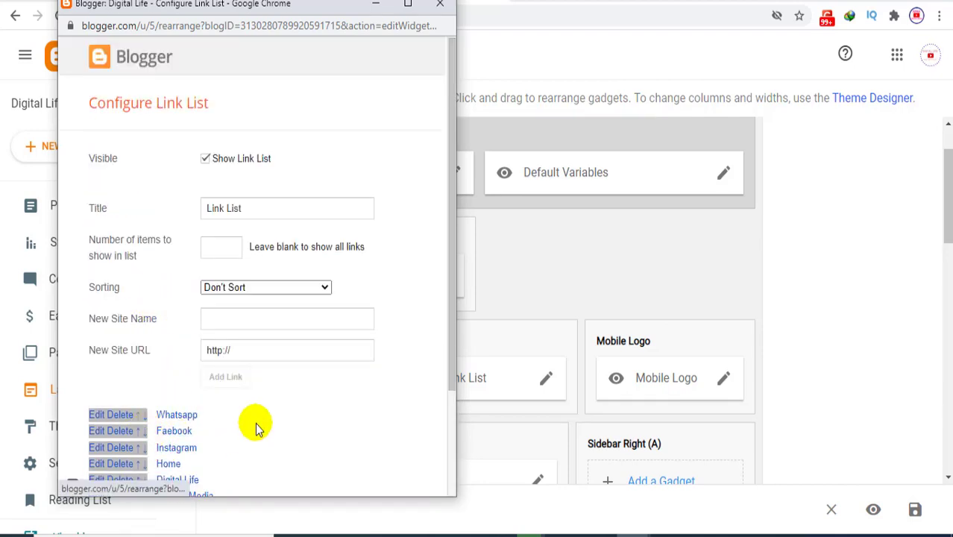
scroll(255, 426, "down", 1)
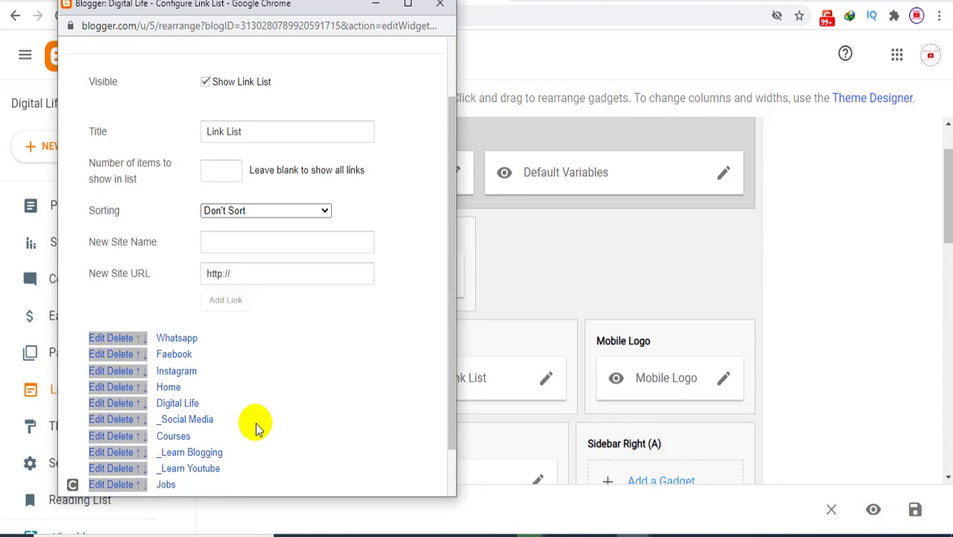
left_click(145, 381)
scroll(239, 396, "down", 2)
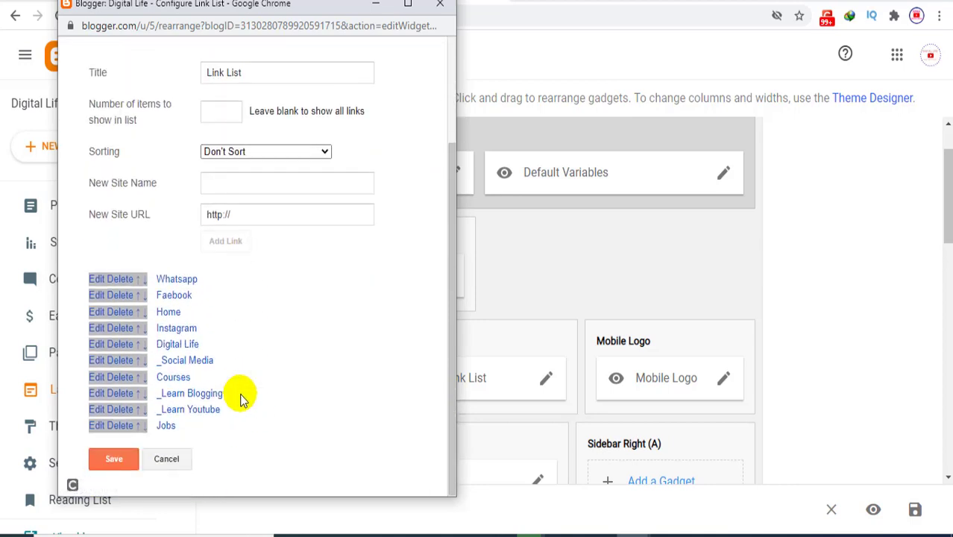
Step: Reorder the links so that _Social Media directly follows Home, ahead of Instagram and Digital Life
left_click(144, 346)
scroll(261, 353, "down", 2)
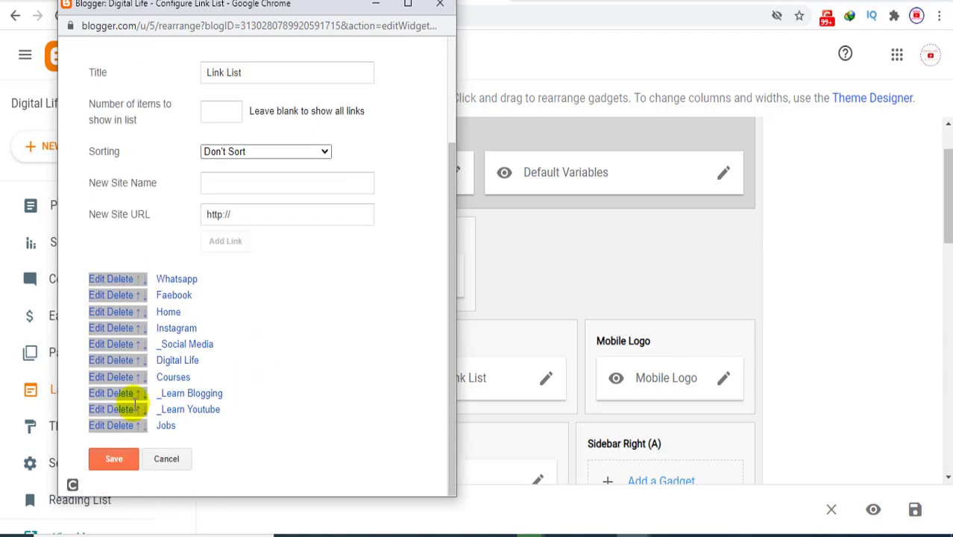
left_click(144, 338)
scroll(212, 351, "down", 2)
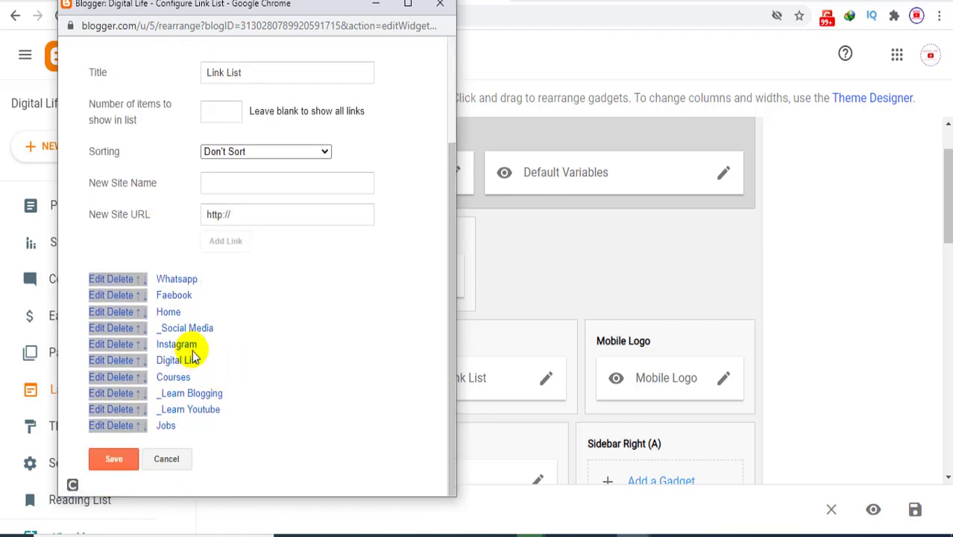
Step: Move the Whatsapp link down past Faebook, Home and _Social Media so that it sits directly above Instagram
left_click(143, 280)
scroll(187, 363, "down", 2)
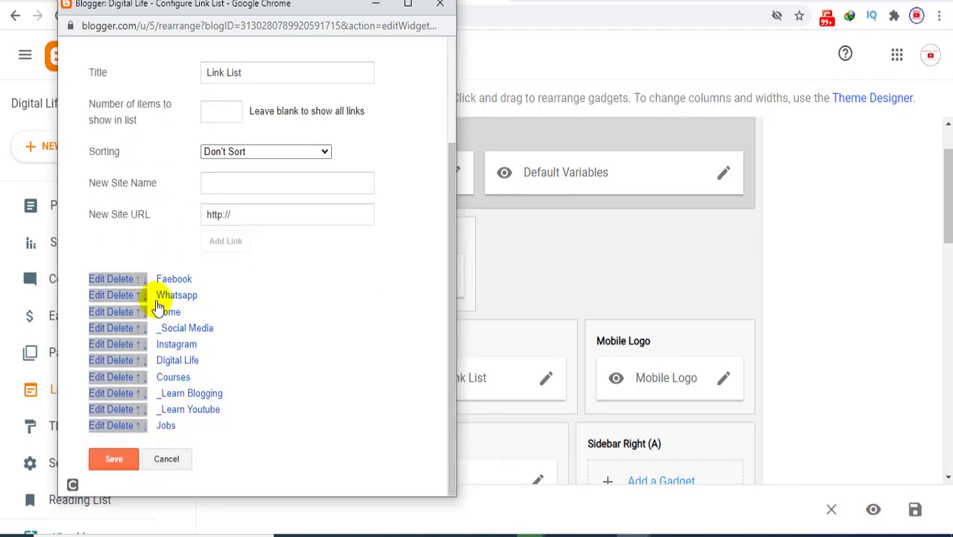
left_click(144, 296)
scroll(228, 369, "down", 3)
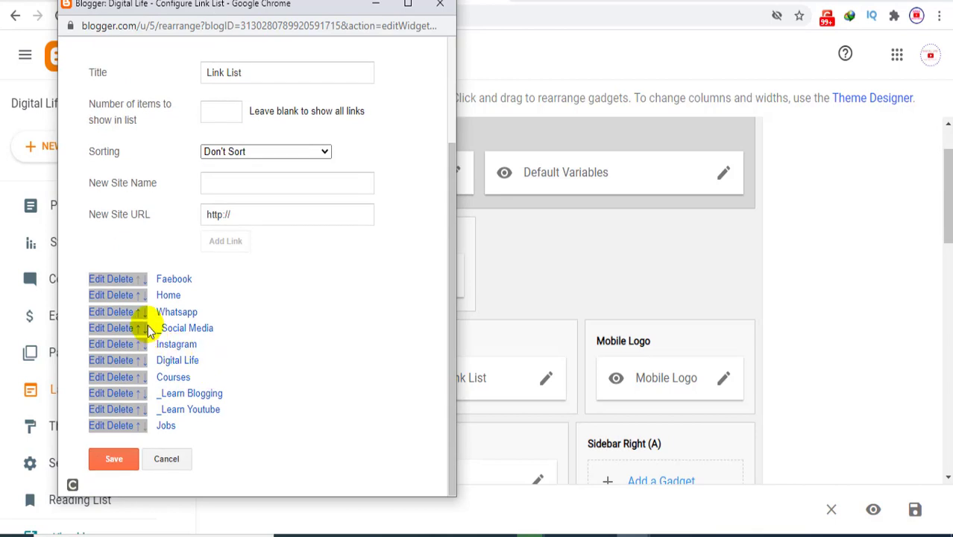
left_click(144, 316)
scroll(206, 358, "down", 3)
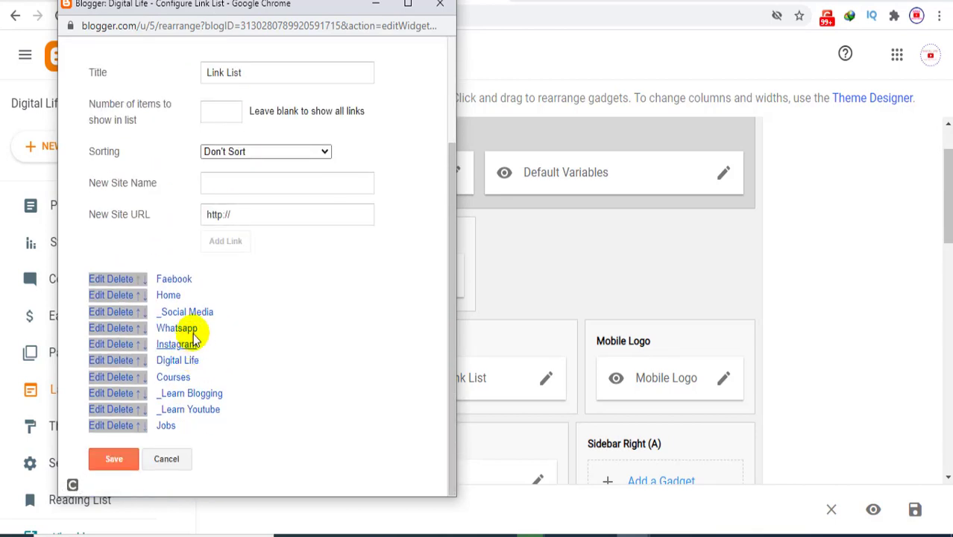
Step: Move the Faebook link down below Home and _Social Media, and save the link list
left_click(142, 280)
scroll(209, 357, "down", 1)
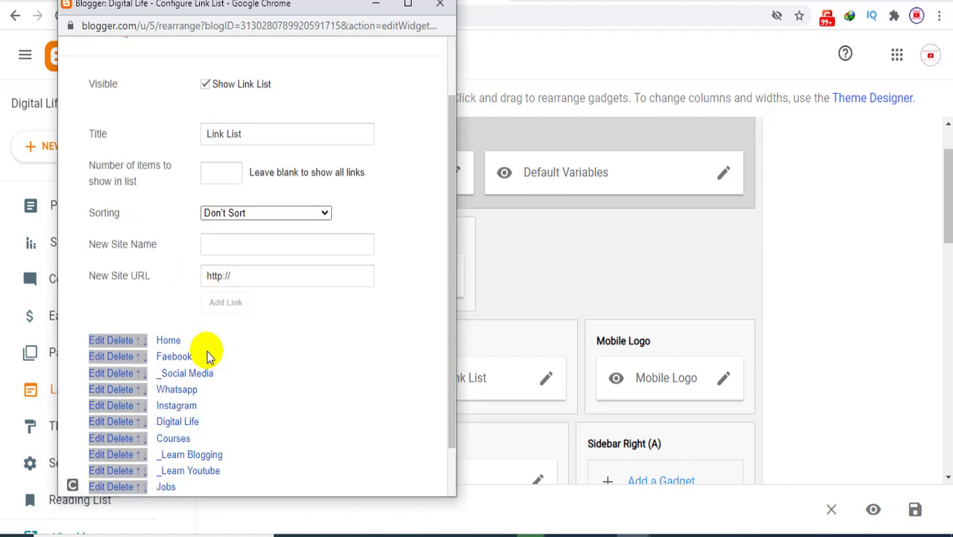
scroll(210, 357, "down", 1)
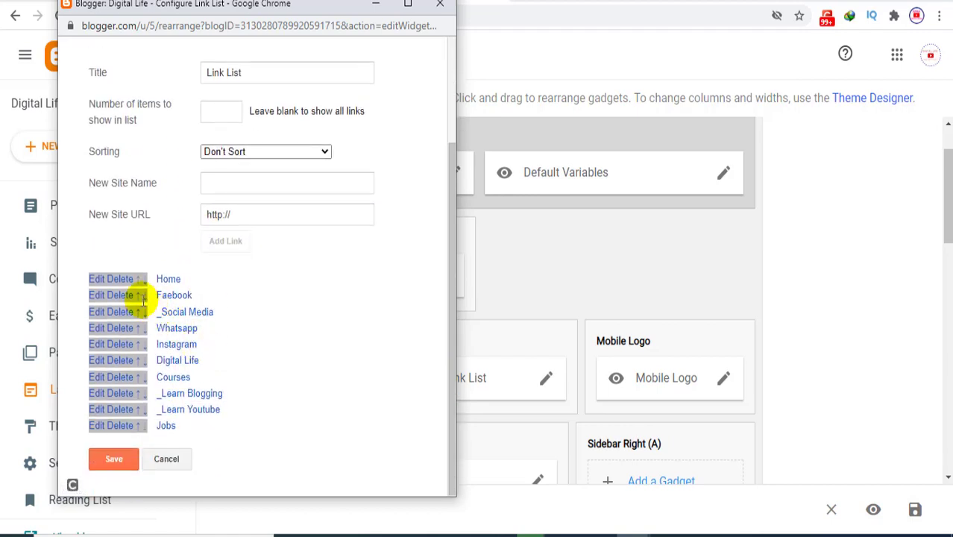
left_click(142, 296)
scroll(246, 375, "down", 3)
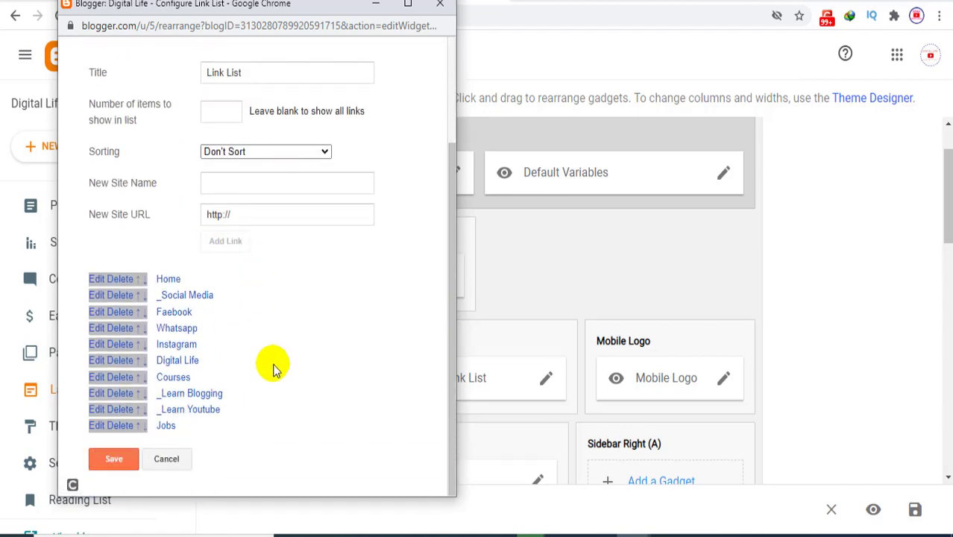
left_click(128, 459)
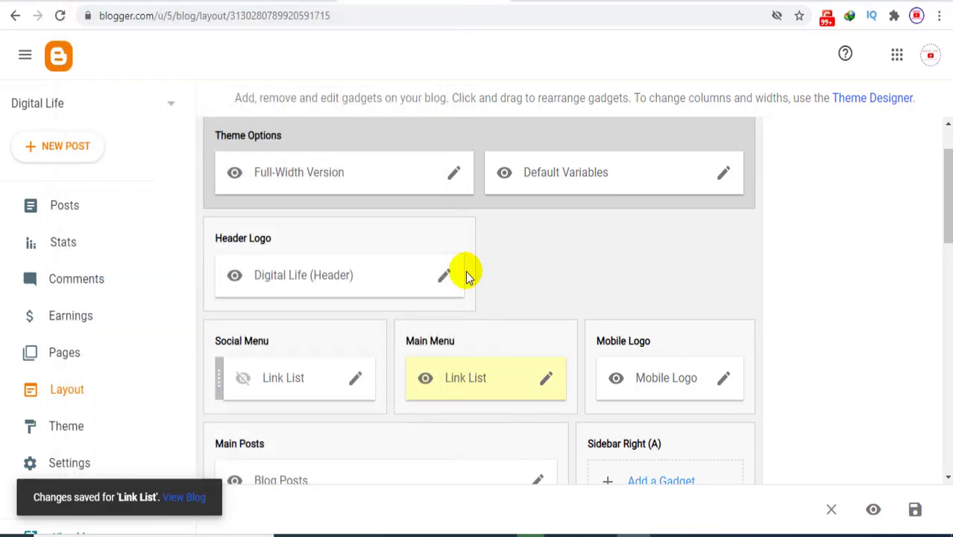
Step: Reload the published Digital Life blog to check its navigation menu, and return to the Layout page
left_click(566, 1)
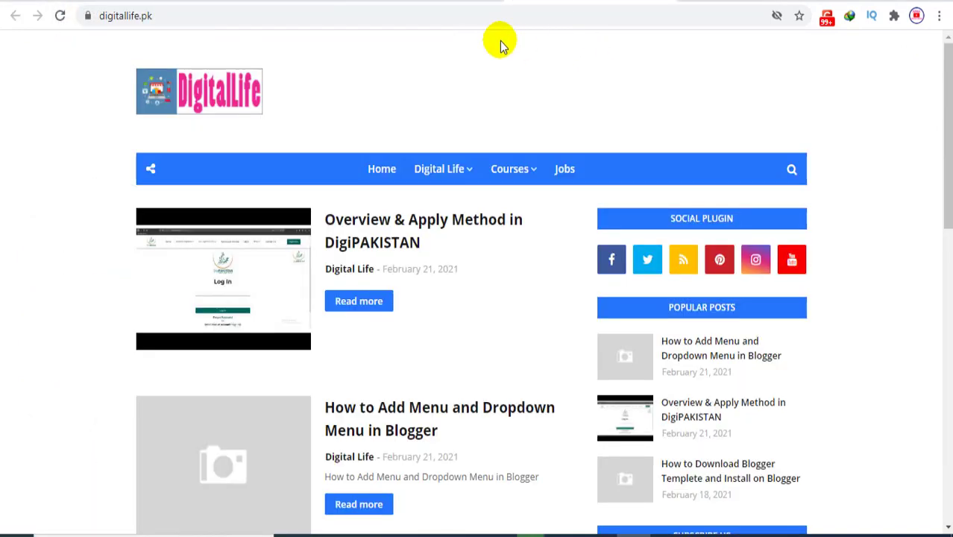
left_click(60, 14)
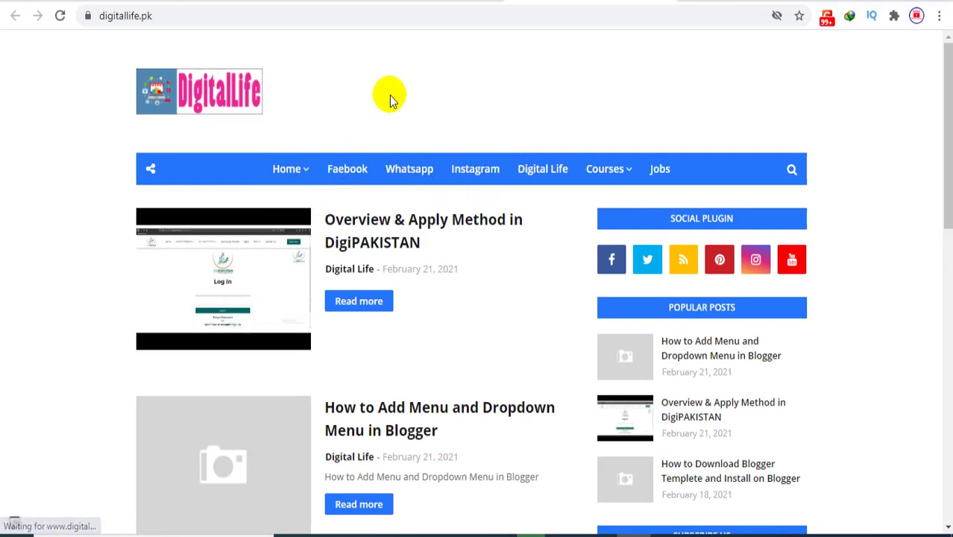
left_click(403, 2)
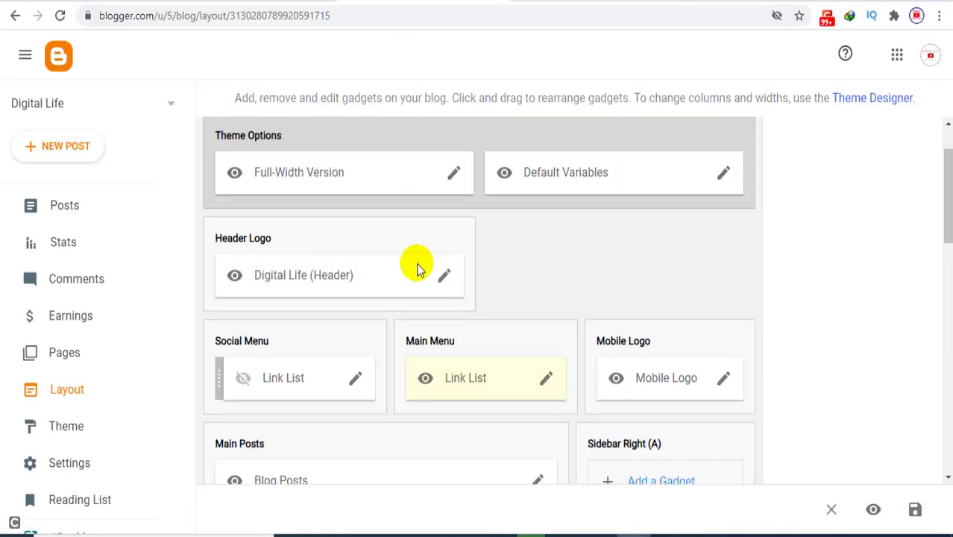
Step: Open the Main Menu link list for editing and close the Movies & TV player
left_click(549, 380)
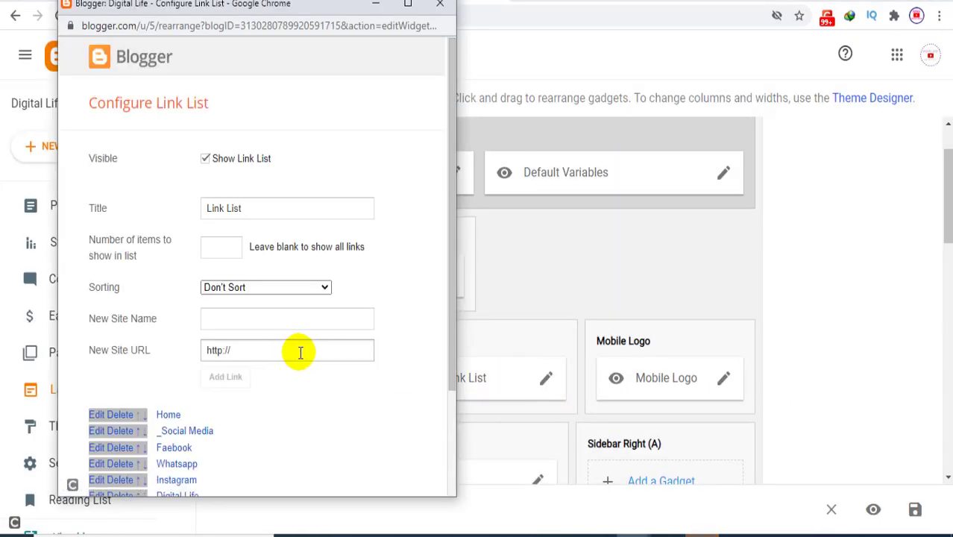
mouse_move(710, 535)
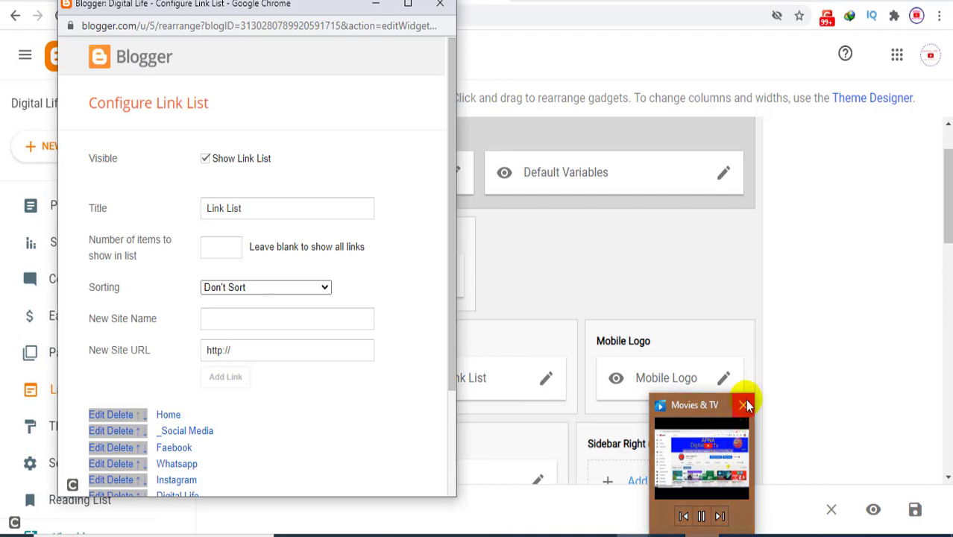
left_click(744, 404)
Step: Rename the _Social Media link to Social Media and save the entry
scroll(344, 358, "down", 2)
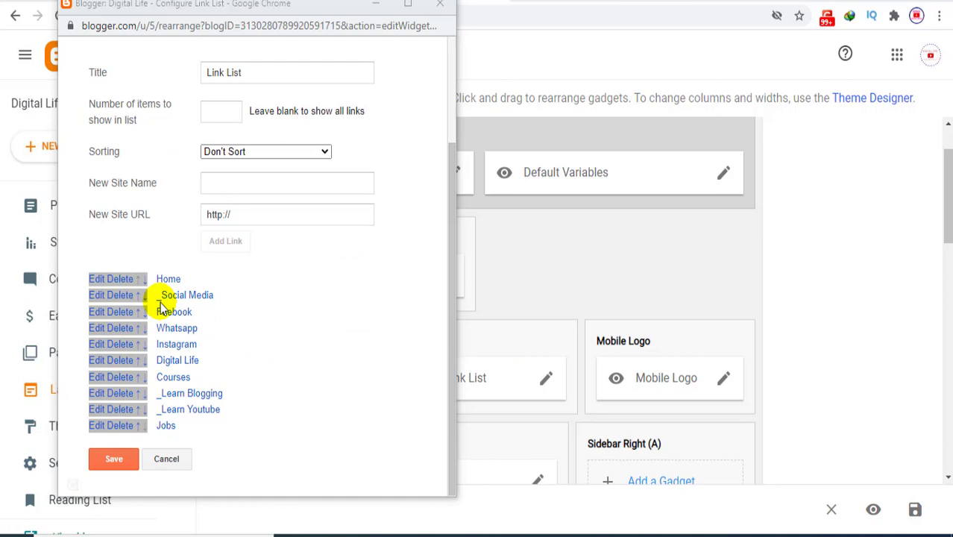
left_click(100, 301)
scroll(269, 376, "down", 1)
left_click(242, 363)
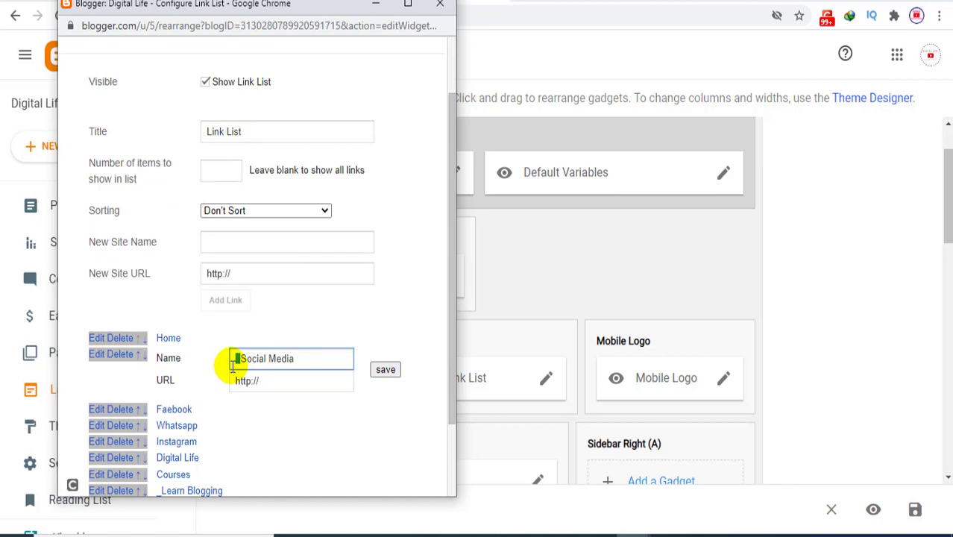
left_click(383, 370)
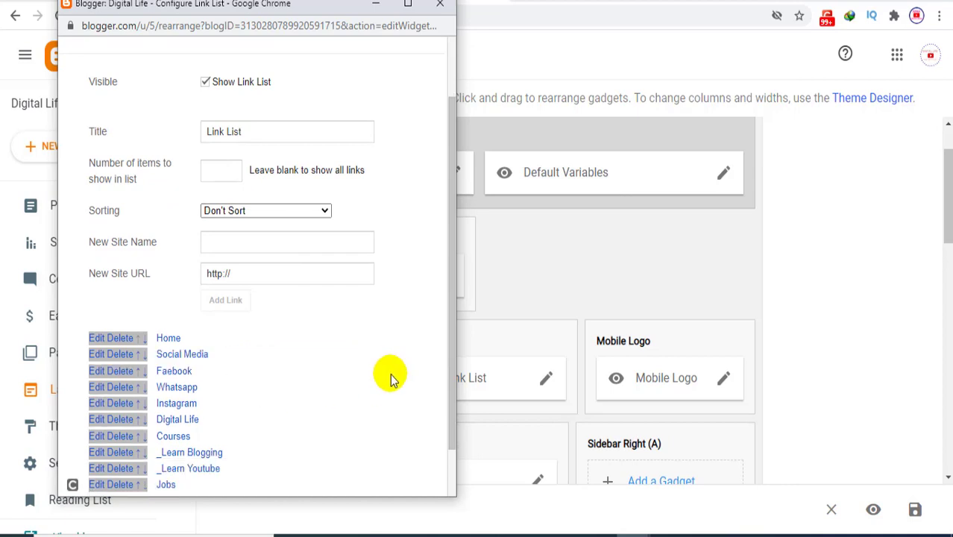
Step: Rename the Faebook link to _Faebook and save the entry, making it a submenu item of Social Media
scroll(191, 334, "down", 1)
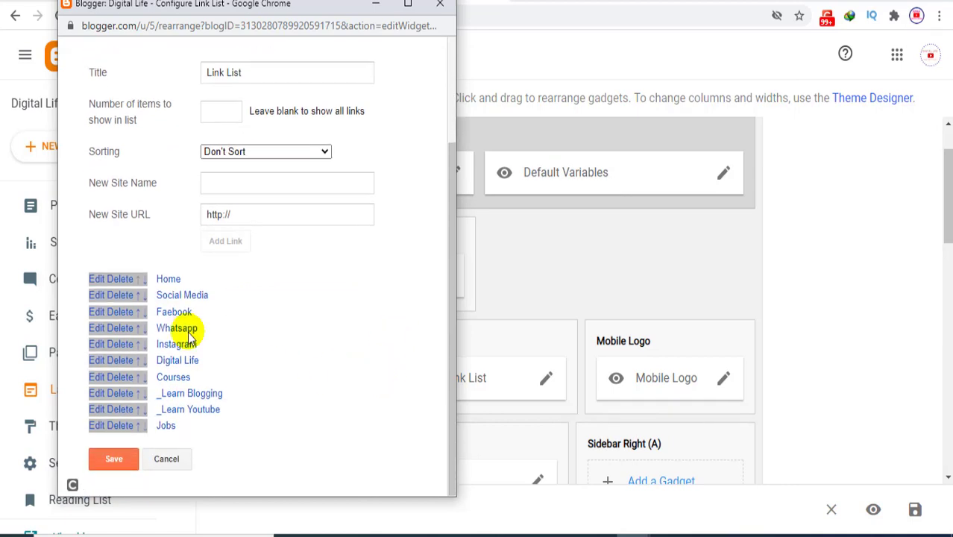
left_click(100, 313)
scroll(238, 373, "down", 2)
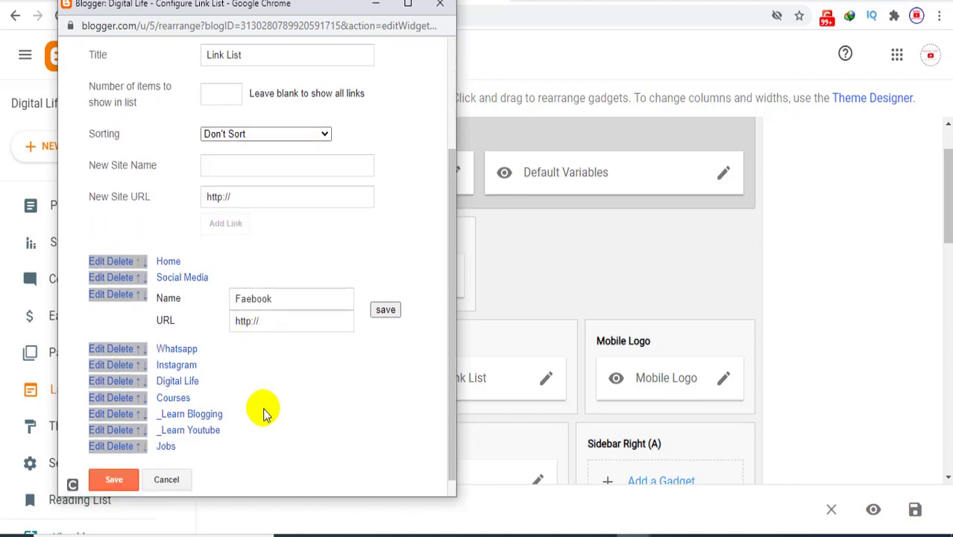
left_click(232, 300)
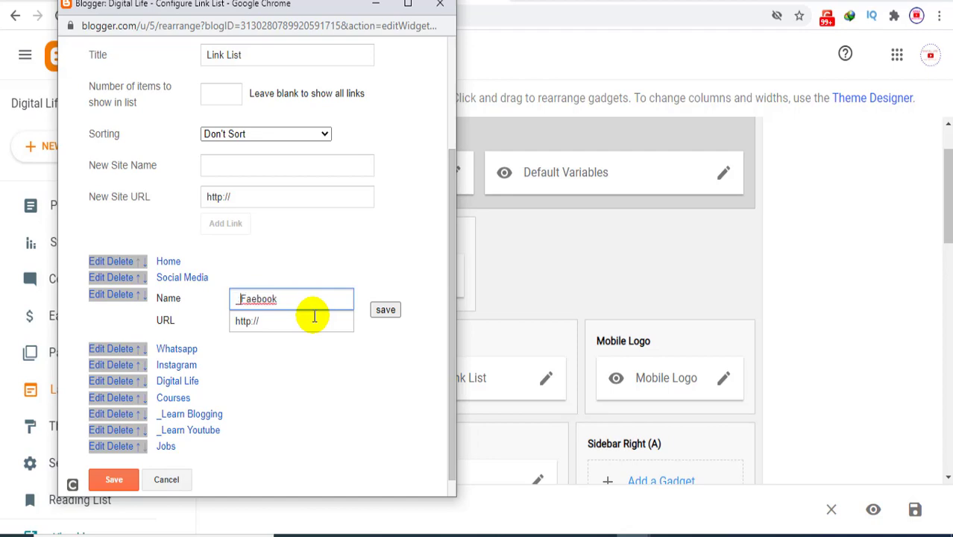
type("_")
left_click(390, 312)
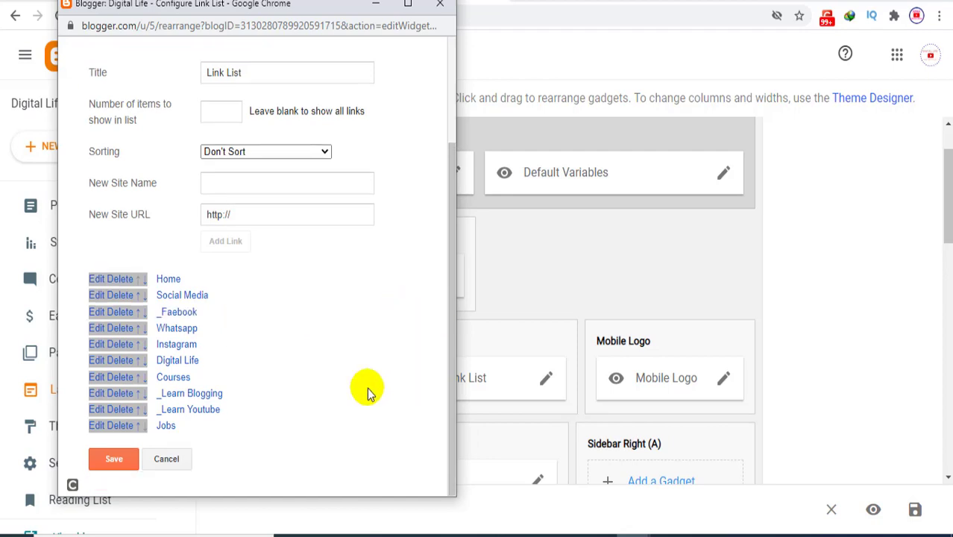
Step: Rename the Whatsapp link to _Whatsapp and save the entry, making it a submenu item of Social Media
left_click(97, 329)
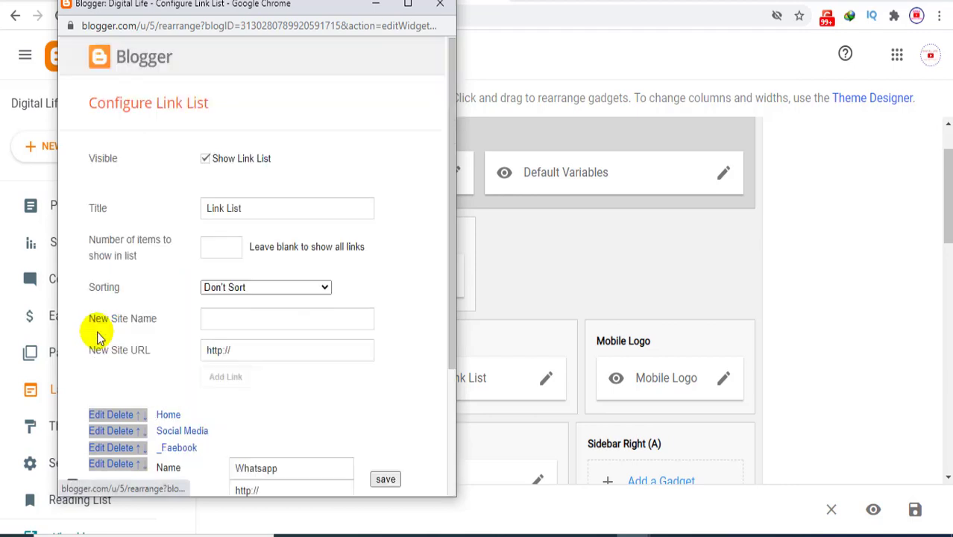
scroll(239, 393, "down", 1)
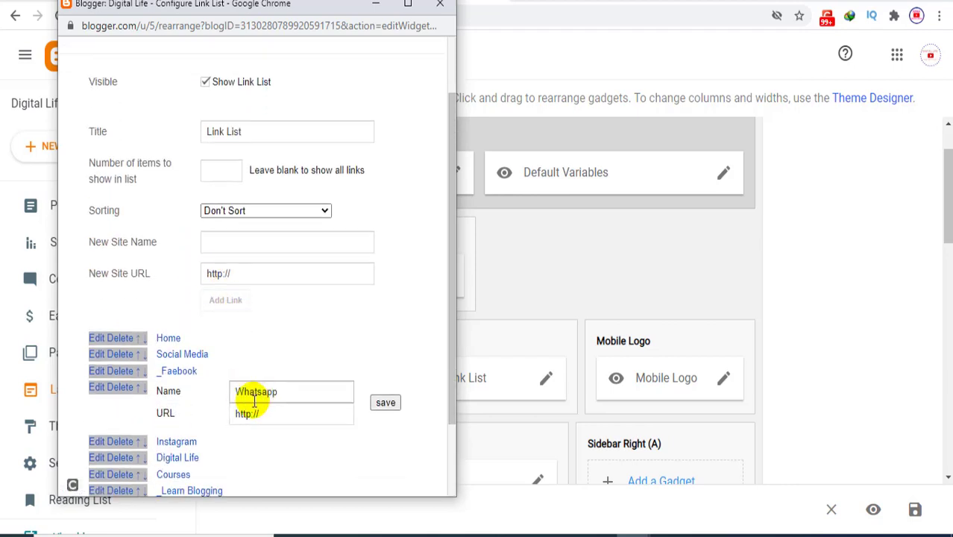
left_click(236, 393)
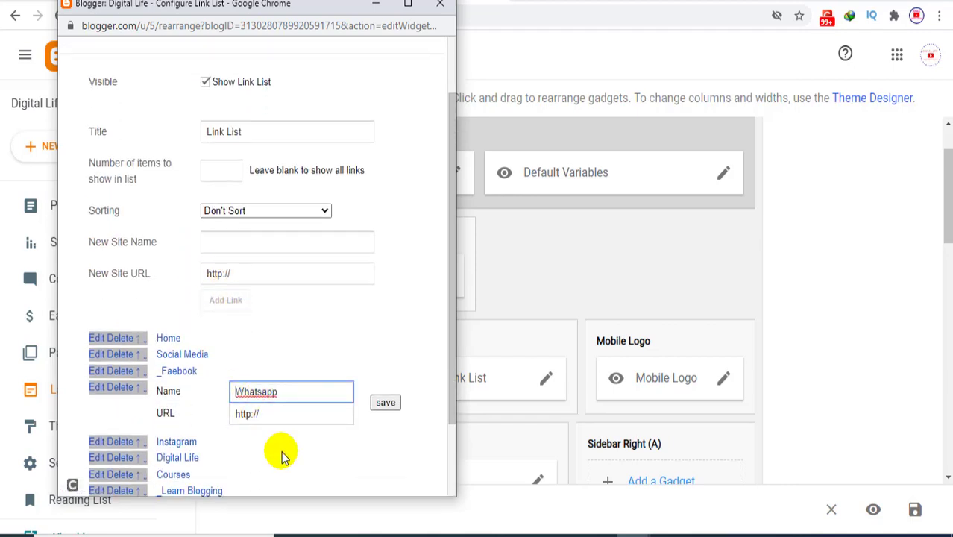
type("_")
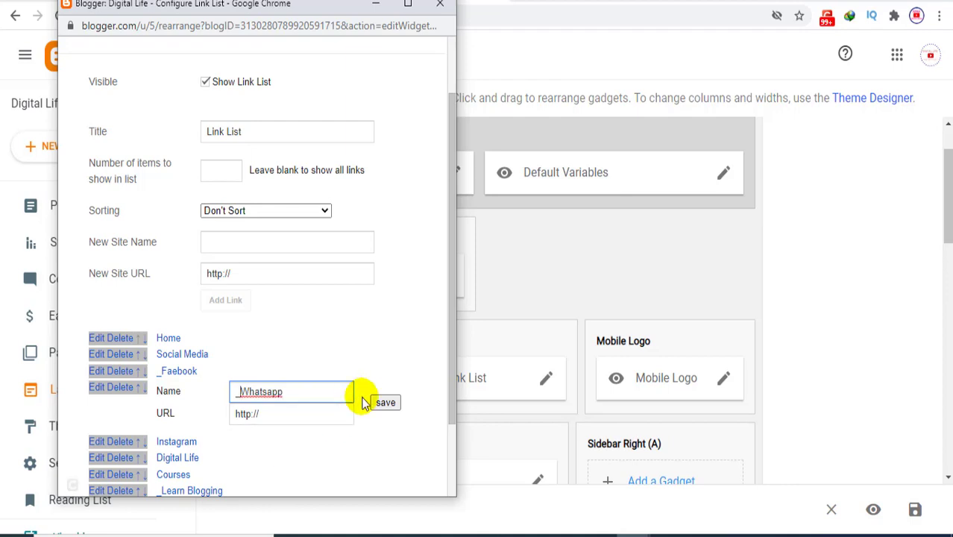
left_click(386, 403)
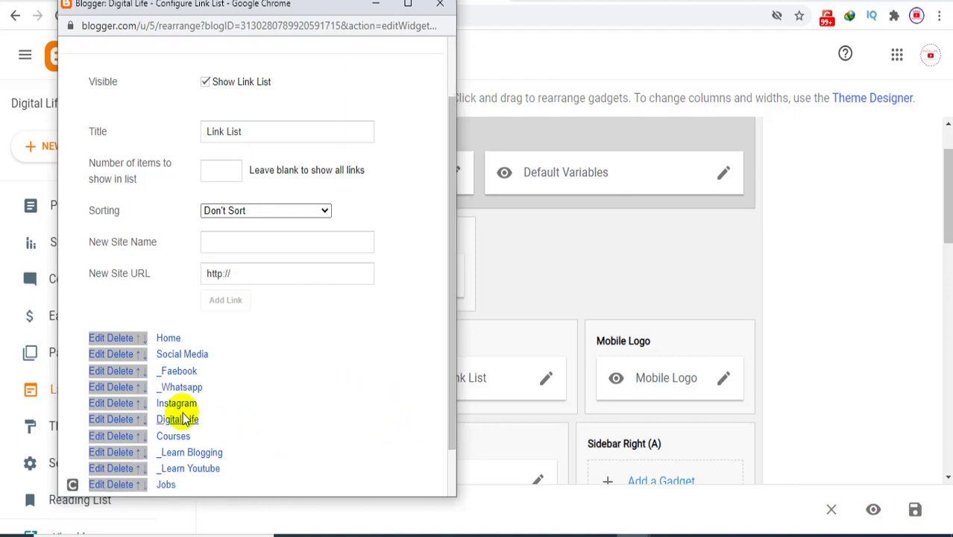
Step: Rename the Instagram link to _Instagram, save the entry, and save the whole link list
left_click(101, 404)
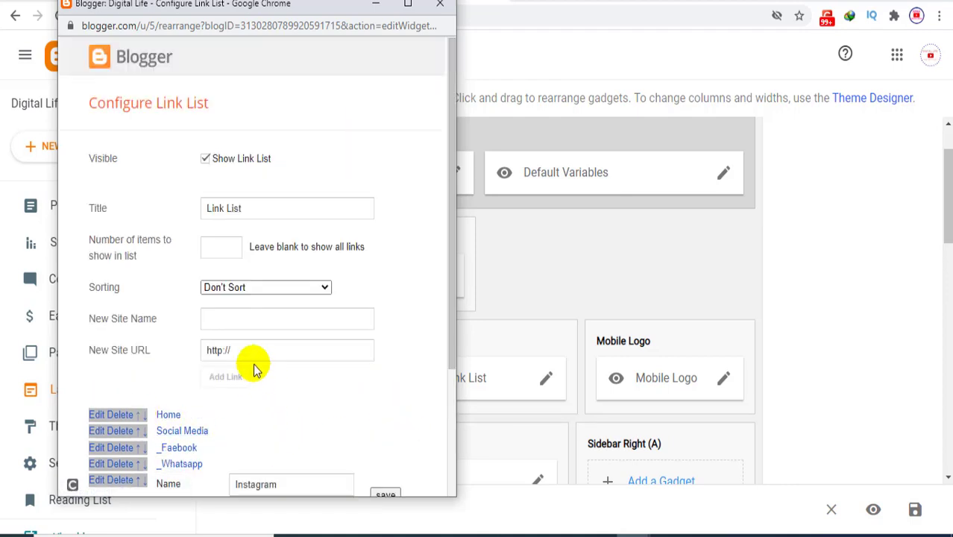
scroll(253, 373, "down", 3)
left_click(236, 333)
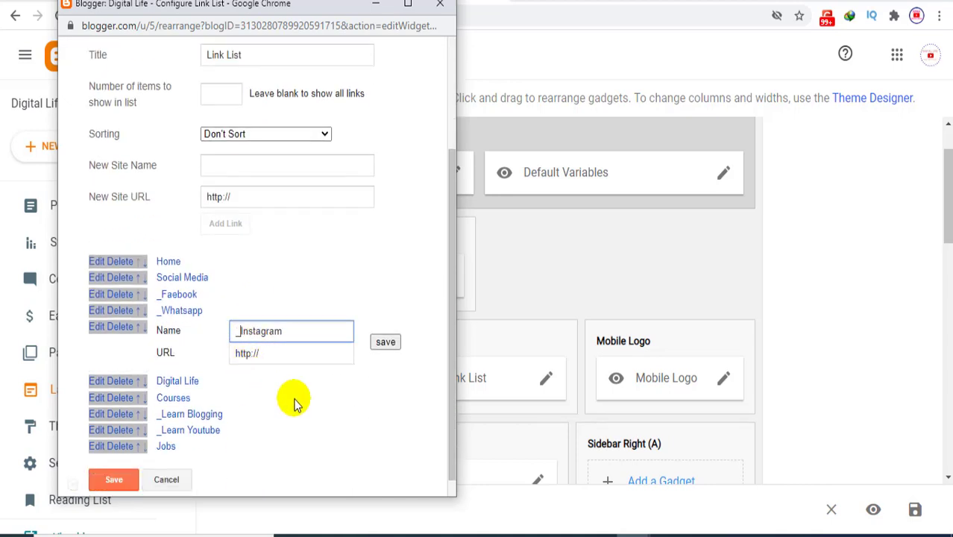
left_click(384, 341)
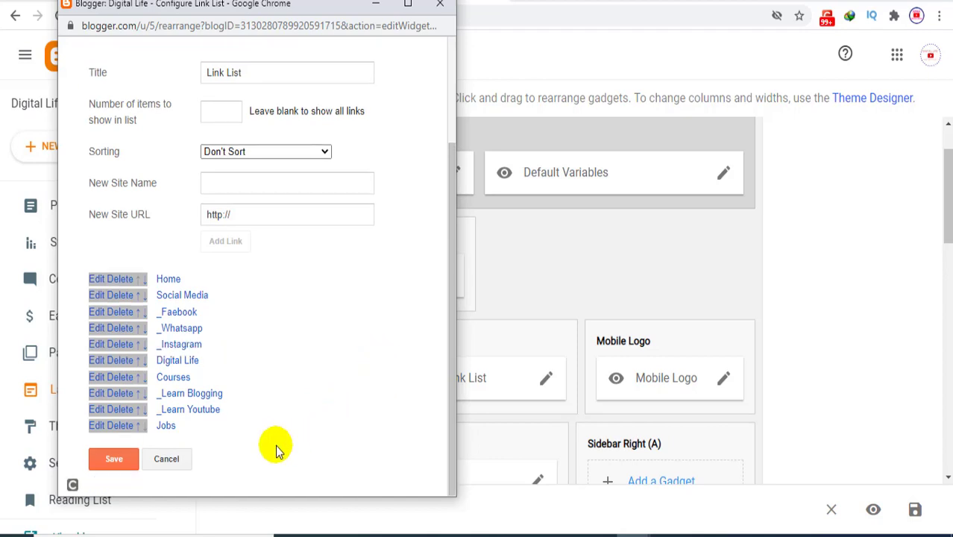
left_click(134, 458)
Step: Reload the published Digital Life blog and examine the Social Media dropdown in its navigation menu
left_click(522, 9)
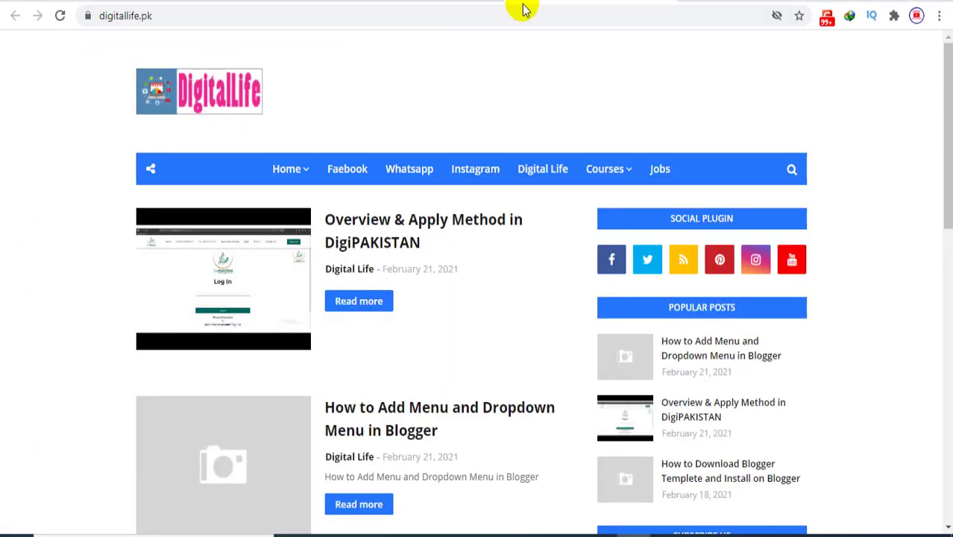
left_click(61, 16)
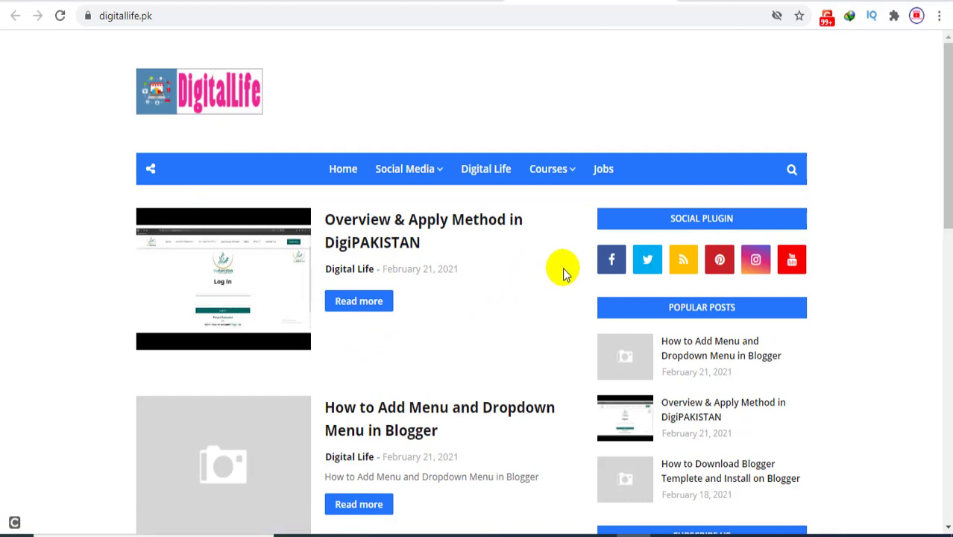
left_click(440, 170)
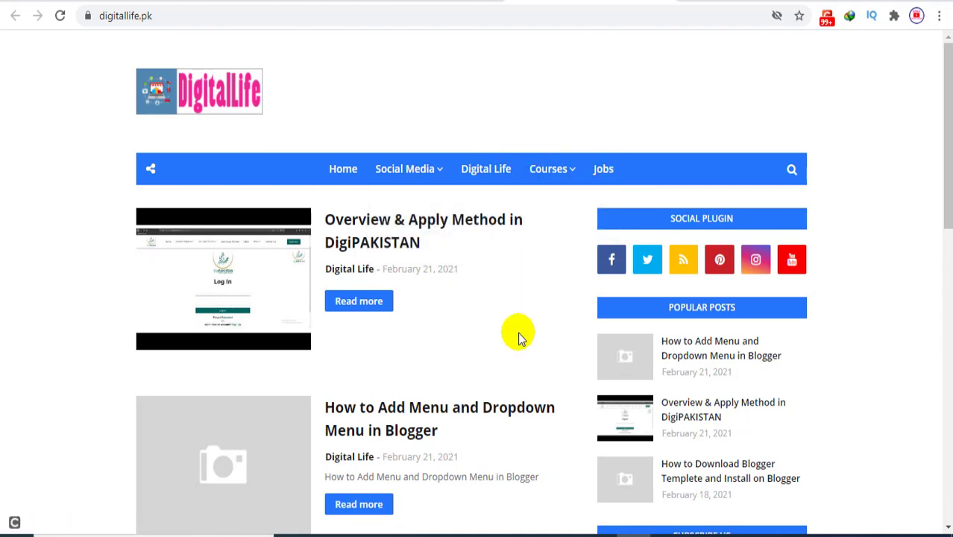
scroll(520, 339, "down", 4)
scroll(520, 339, "up", 4)
mouse_move(429, 170)
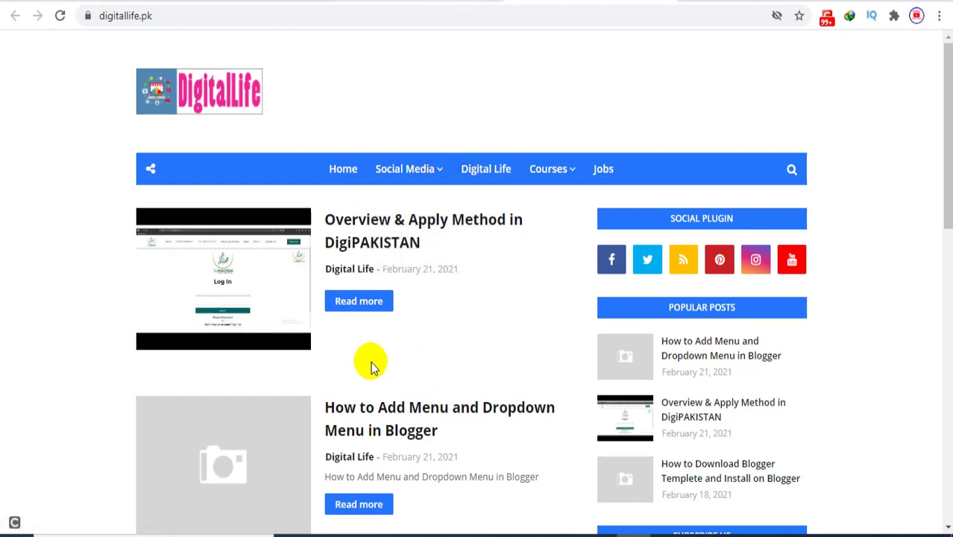
mouse_move(393, 176)
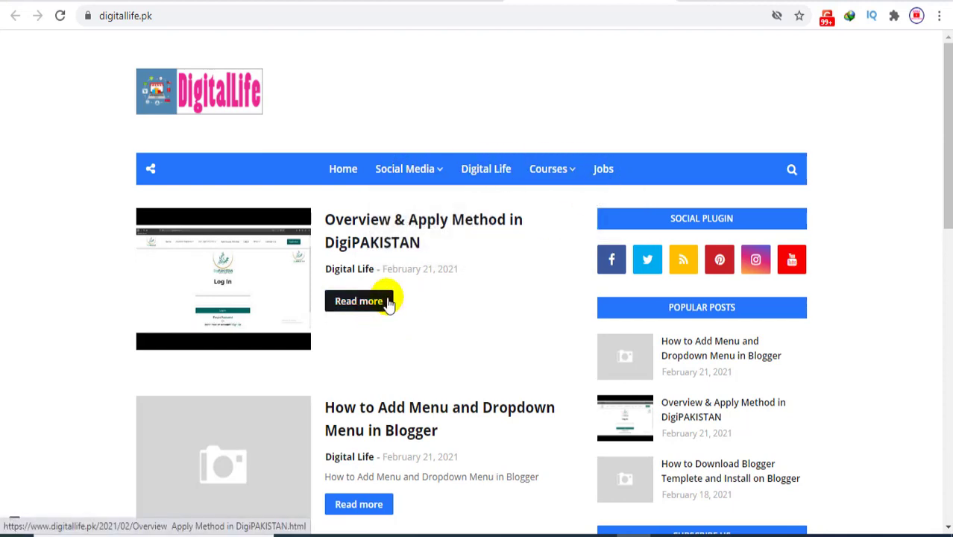
Step: Open the blog's Home link and look through the posts on the home page
left_click(349, 170)
mouse_move(401, 256)
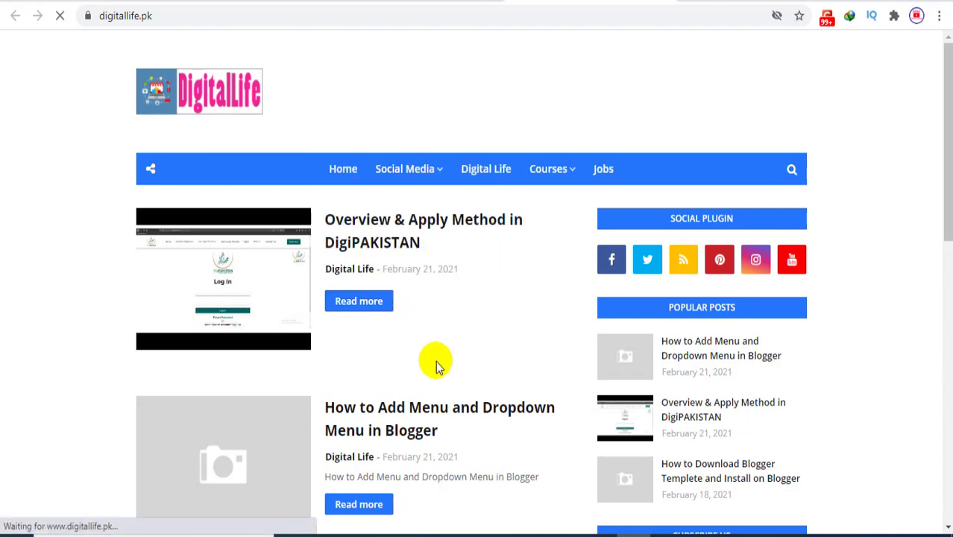
scroll(433, 370, "down", 10)
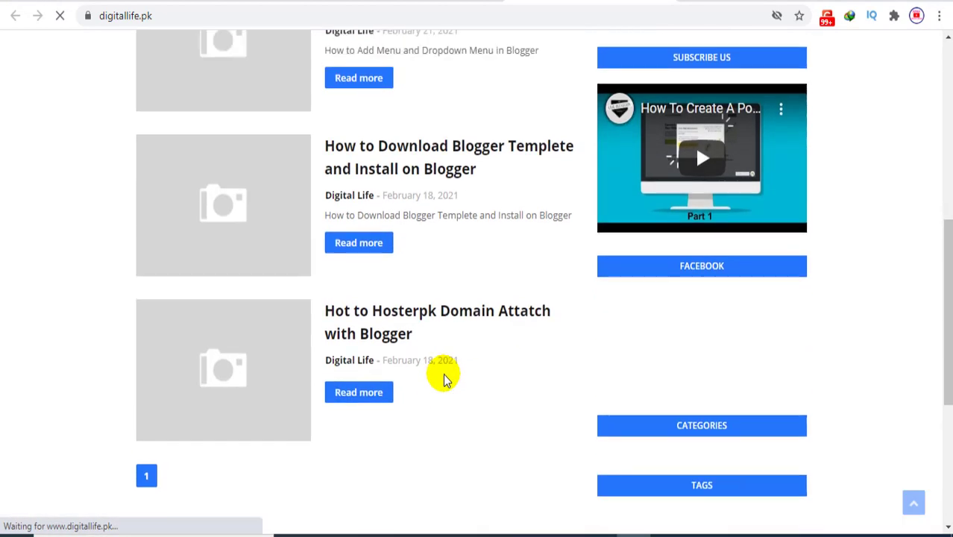
scroll(447, 368, "up", 10)
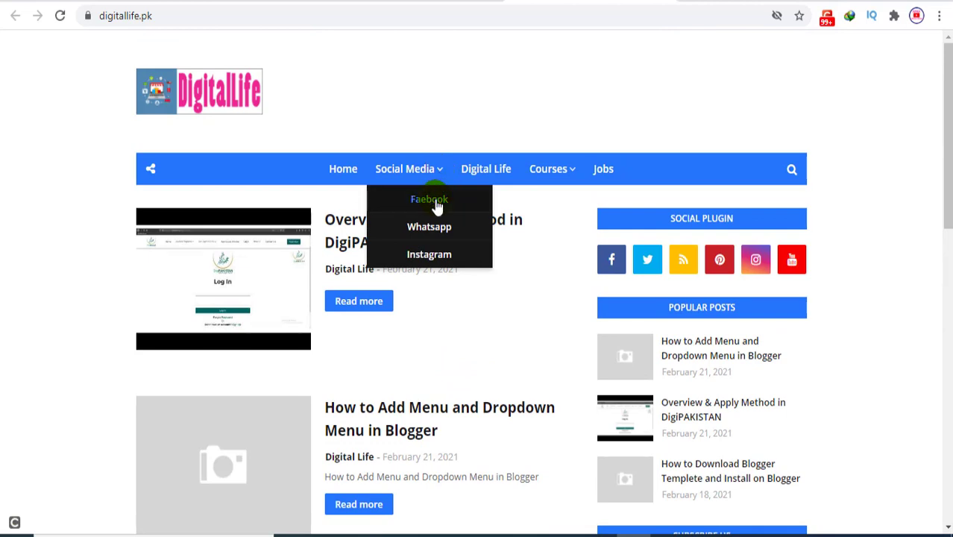
Step: Test the Faebook link in the Social Media dropdown and return to the blog's home page
left_click(435, 202)
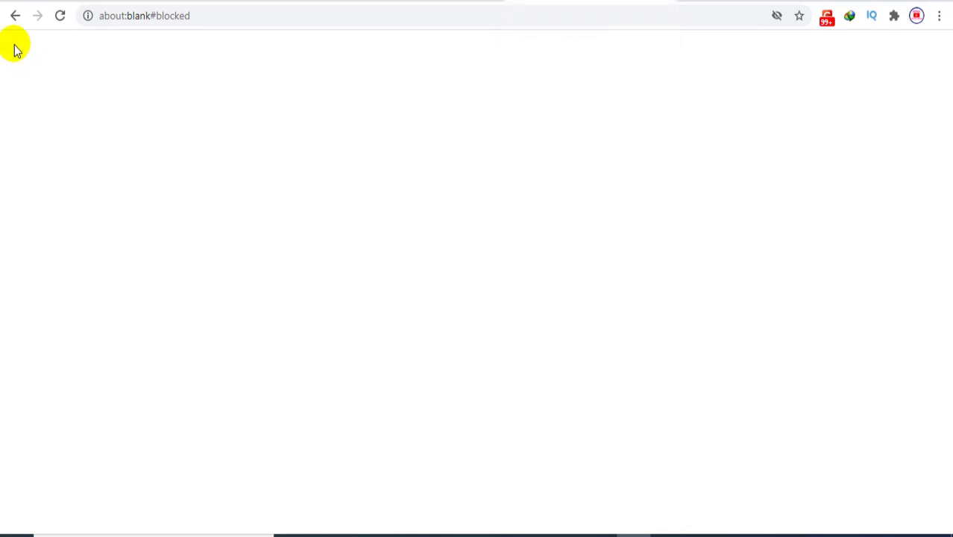
left_click(16, 17)
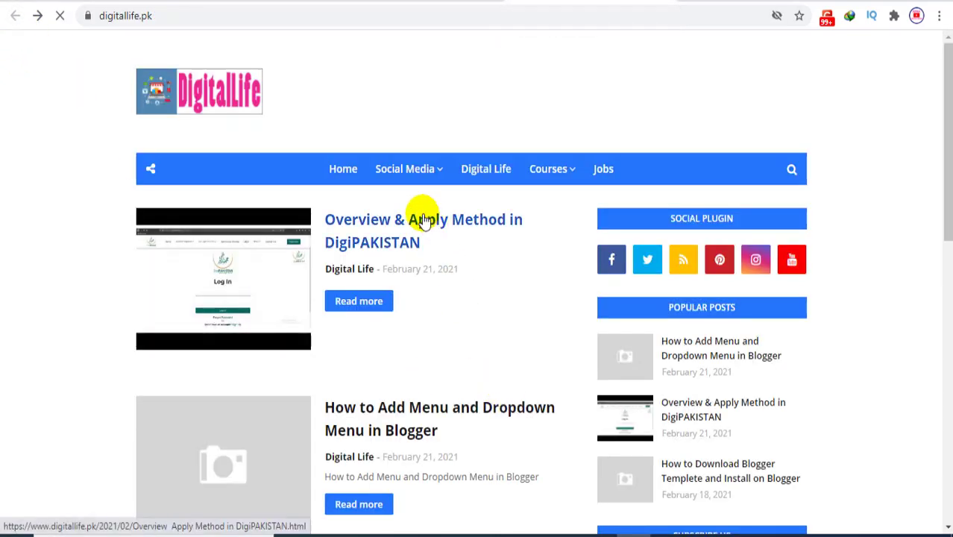
mouse_move(429, 183)
Step: Switch back to Blogger and create a new post titled facebook
left_click(416, 2)
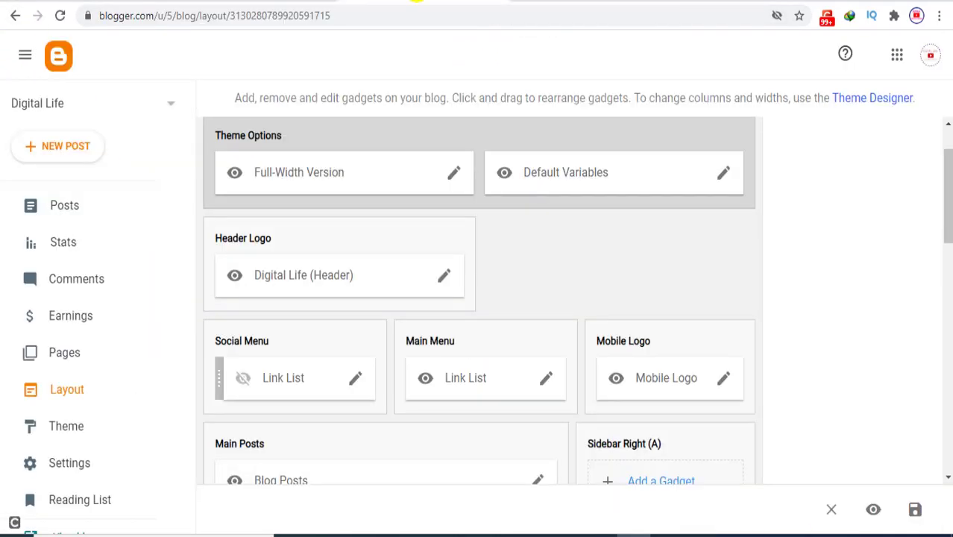
left_click(88, 216)
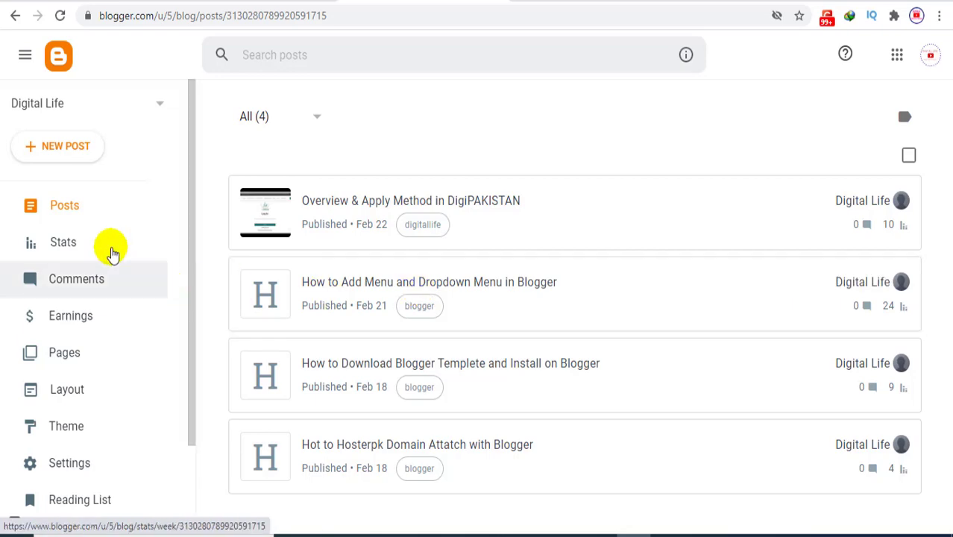
left_click(73, 149)
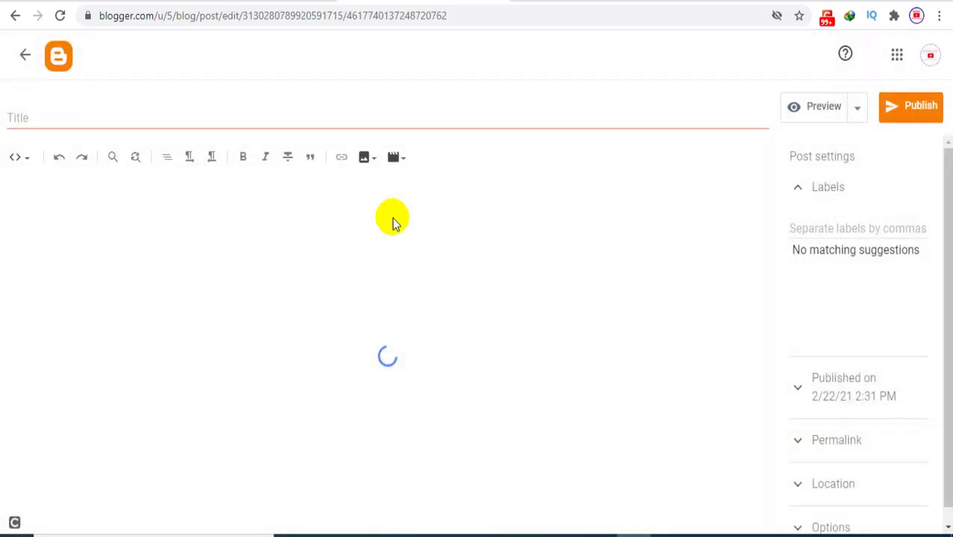
left_click(132, 134)
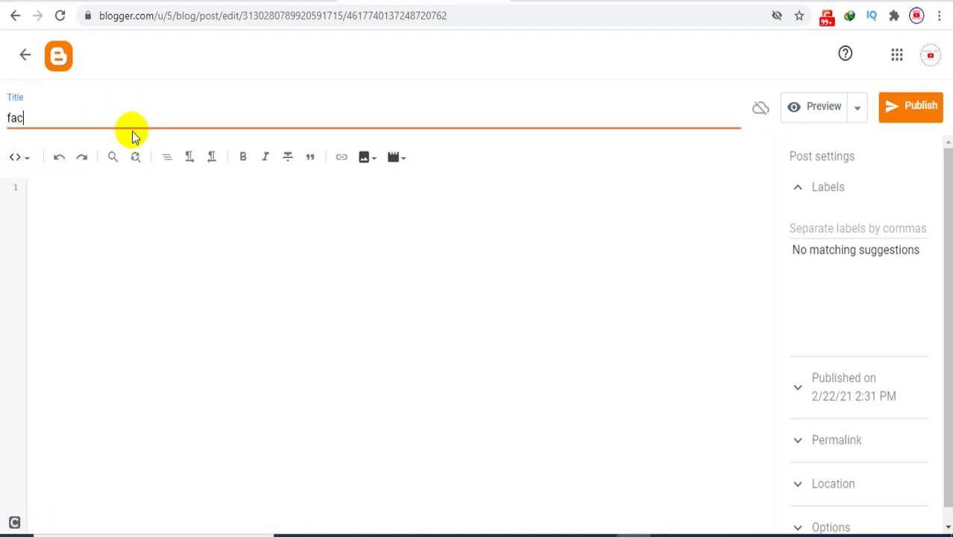
type("faceboo")
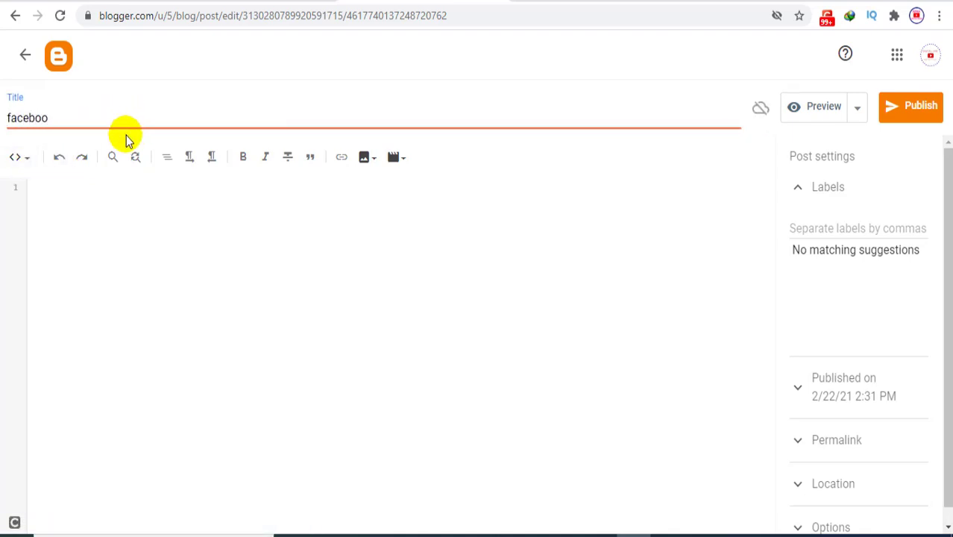
type("k")
Step: Copy the word facebook from the title and paste it repeatedly into the post body as filler text
left_click(136, 231)
double_click(97, 119)
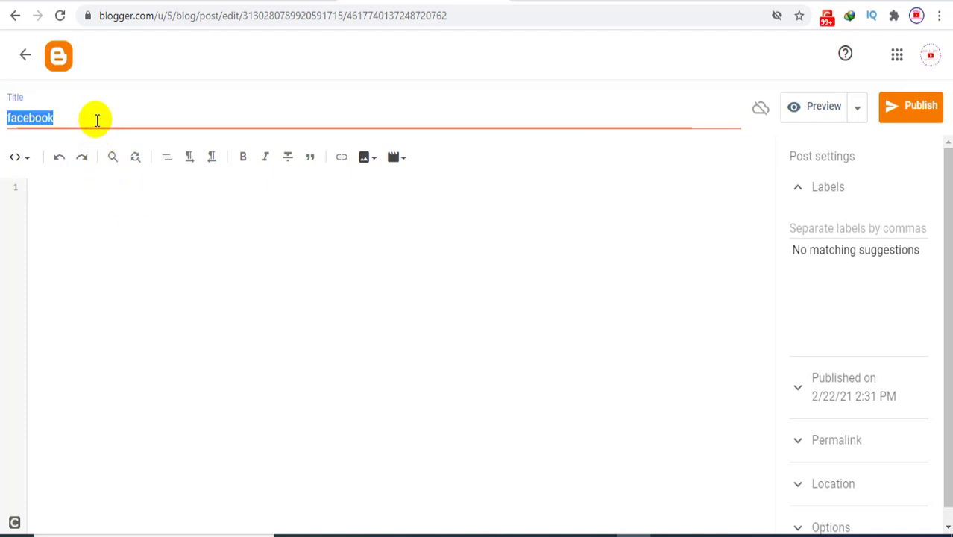
left_click(117, 202)
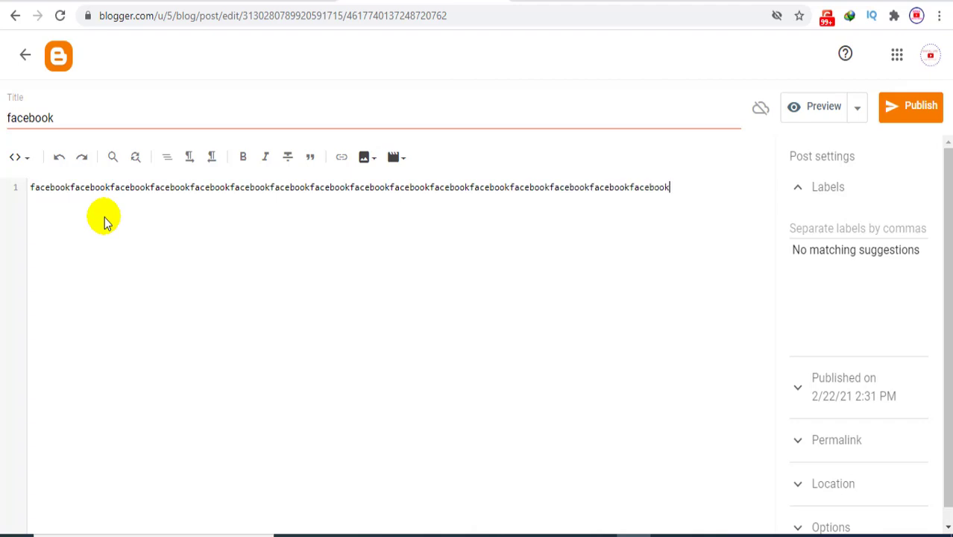
key("ctrl+v")
key("ctrl+v")
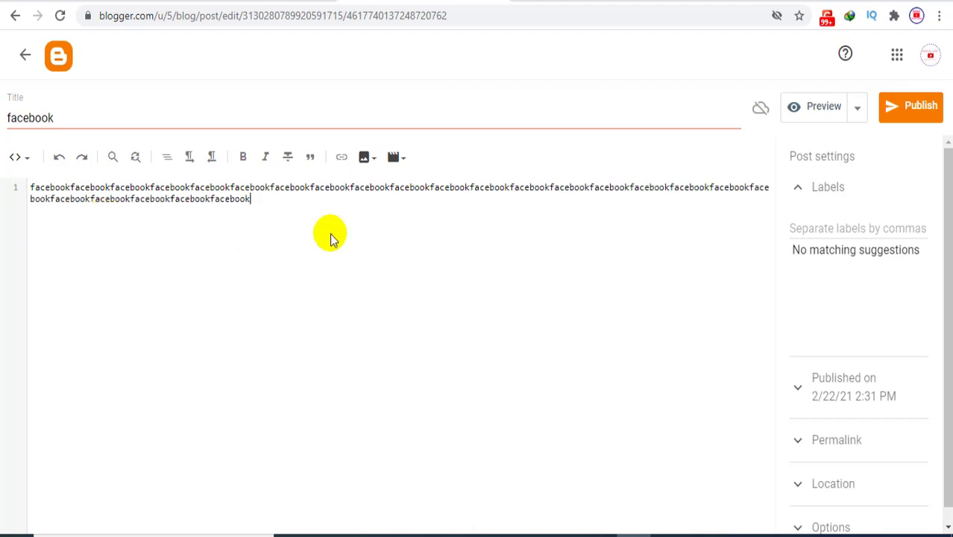
Step: Publish the facebook post without any labels and confirm the publication
left_click(880, 224)
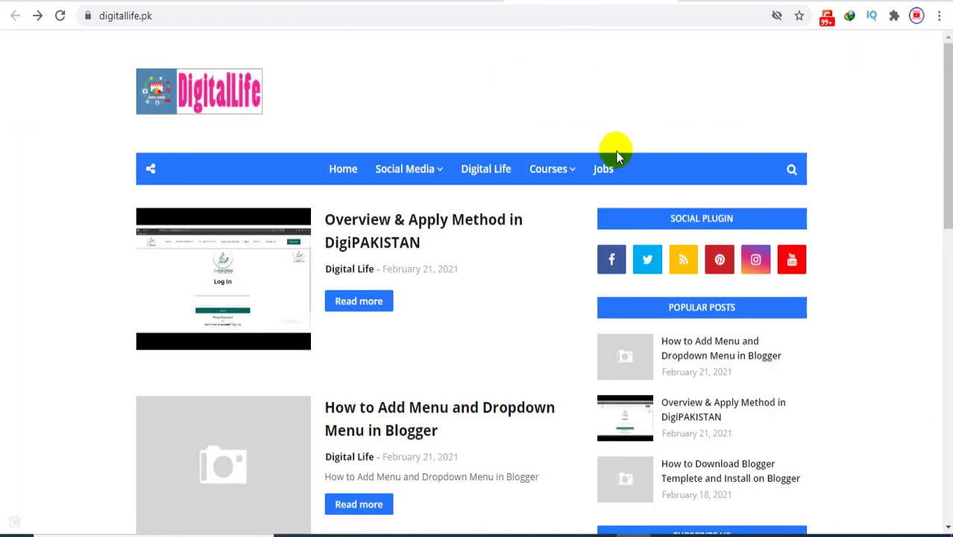
left_click(378, 182)
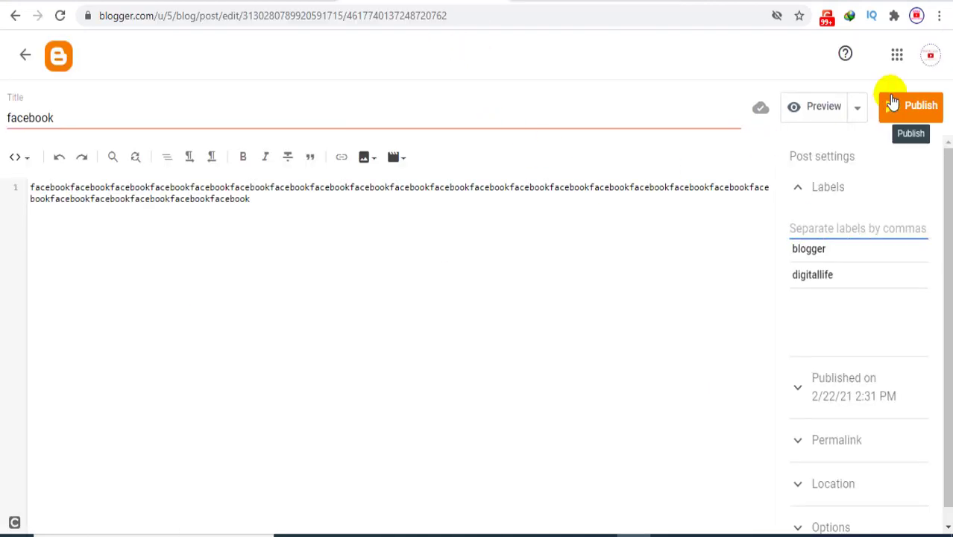
left_click(911, 105)
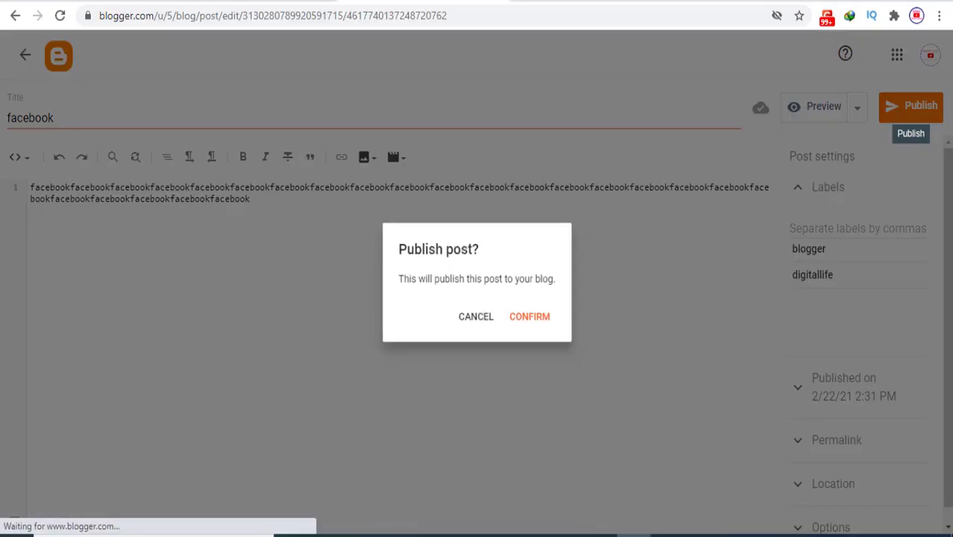
left_click(549, 321)
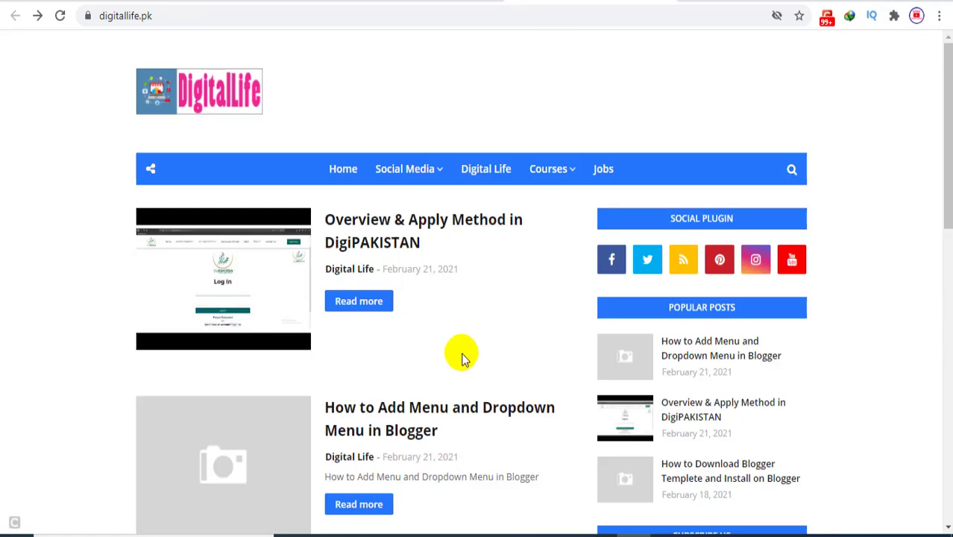
Step: Refresh the blog's home page through its Home link and test the Faebook submenu link again
left_click(341, 173)
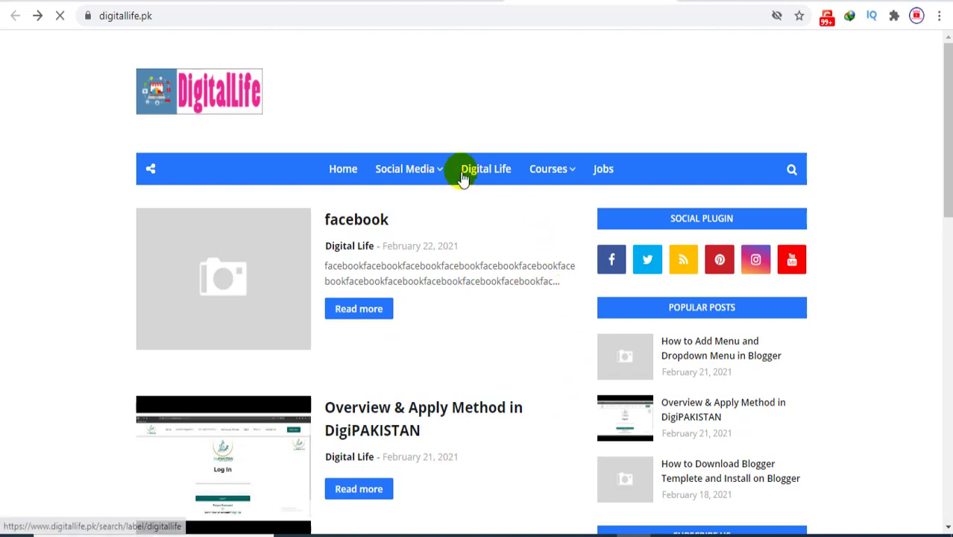
mouse_move(427, 173)
left_click(439, 202)
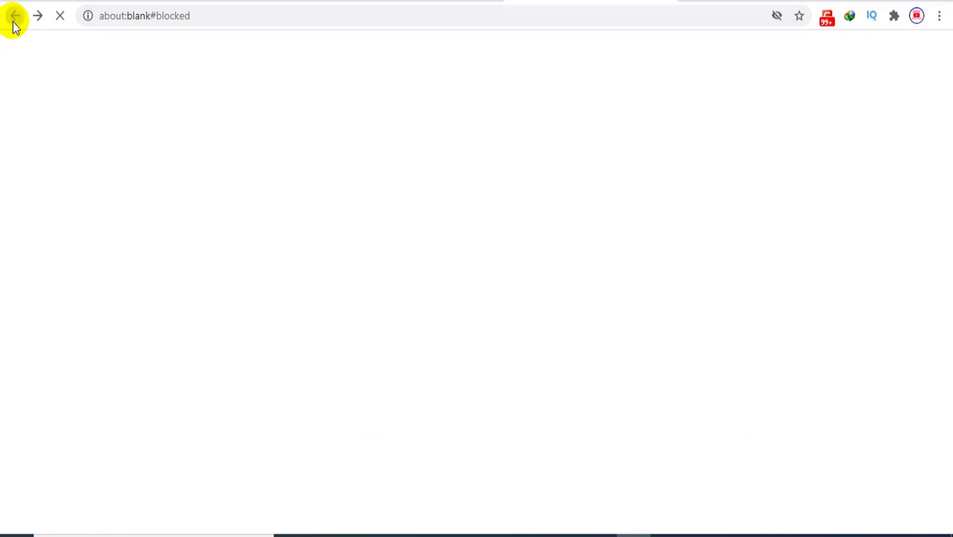
Step: Check the posts list in Blogger, and return to the published blog to open its Home link
left_click(428, 1)
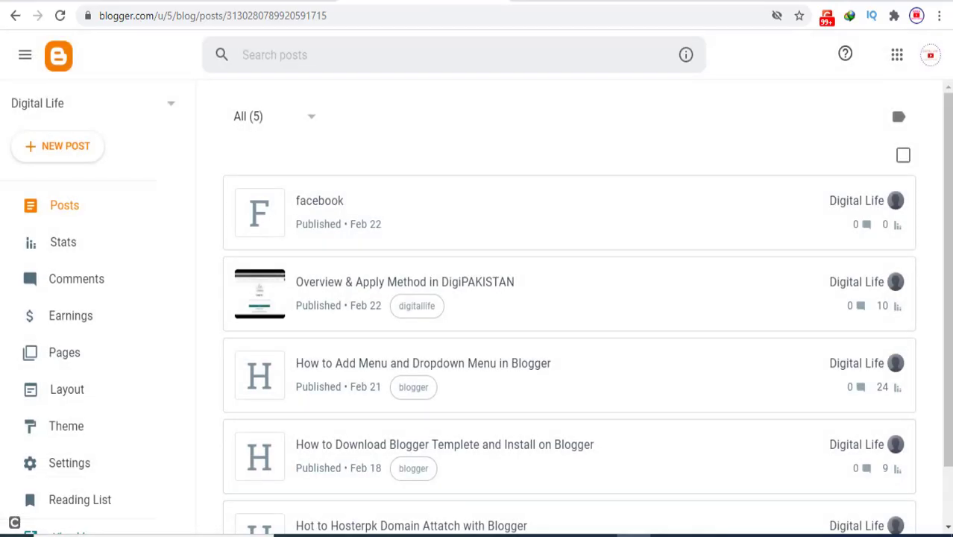
left_click(587, 1)
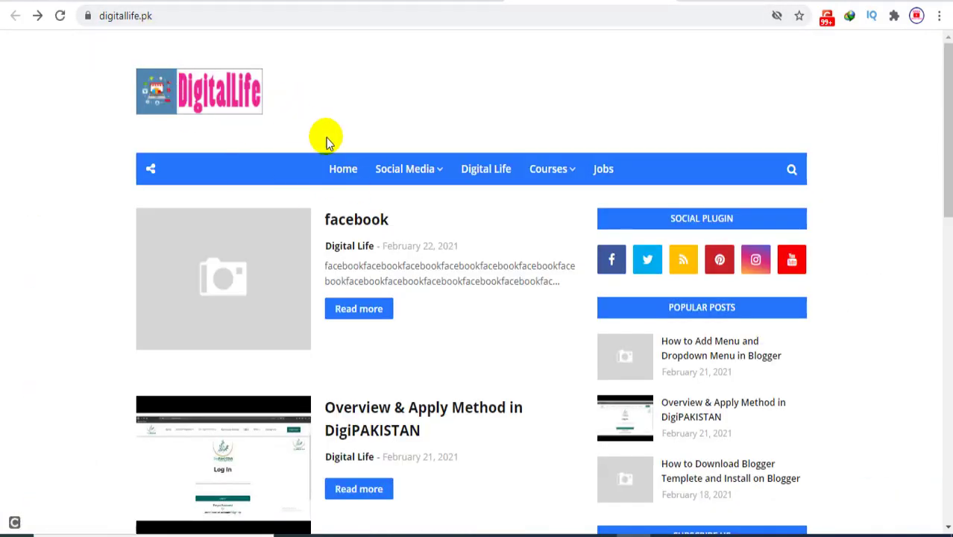
left_click(337, 169)
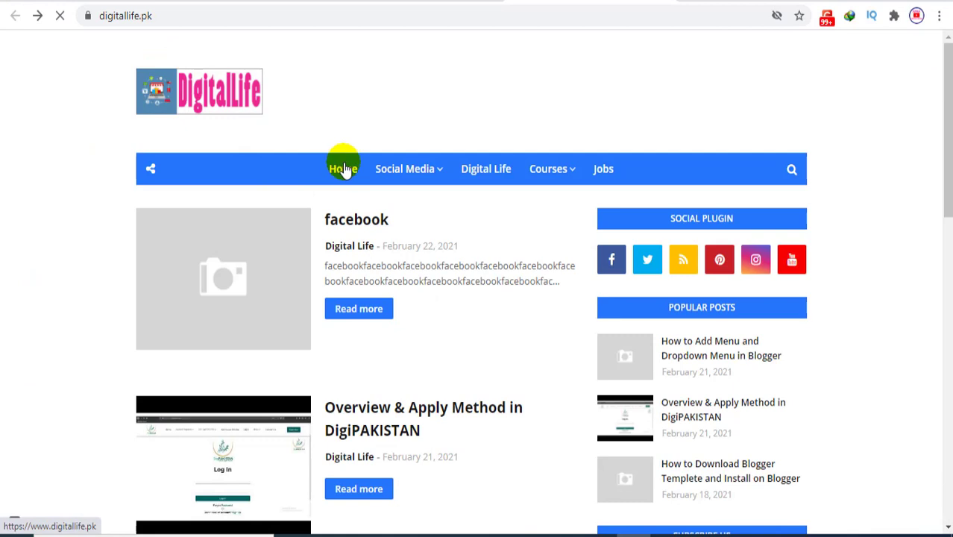
left_click(378, 21)
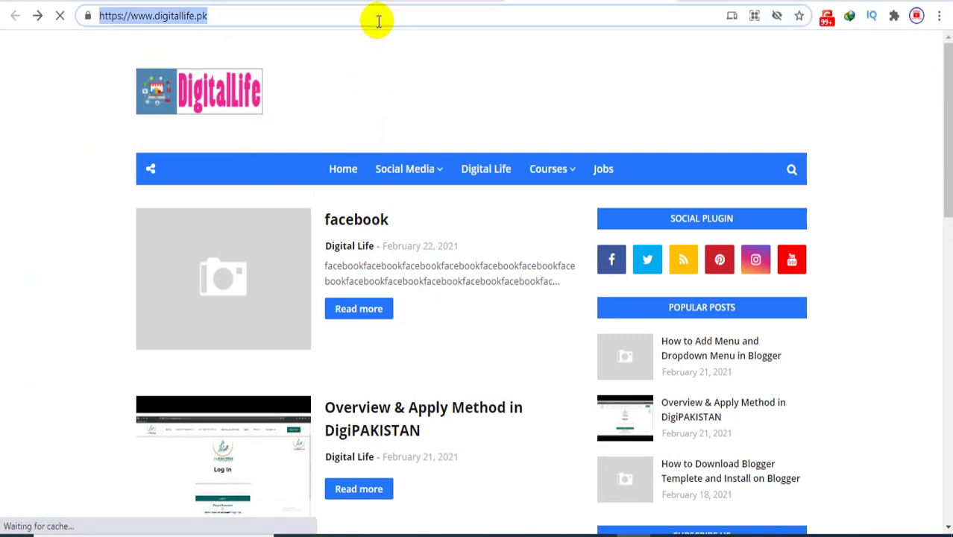
right_click(202, 20)
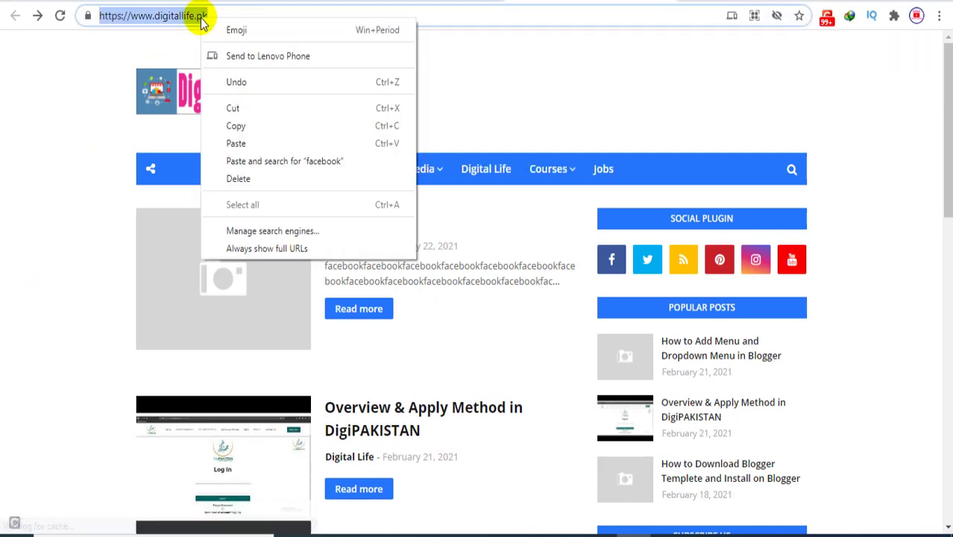
left_click(234, 123)
Step: Switch to Blogger, open the facebook post to view its title and labels, and return to the posts list
left_click(454, 3)
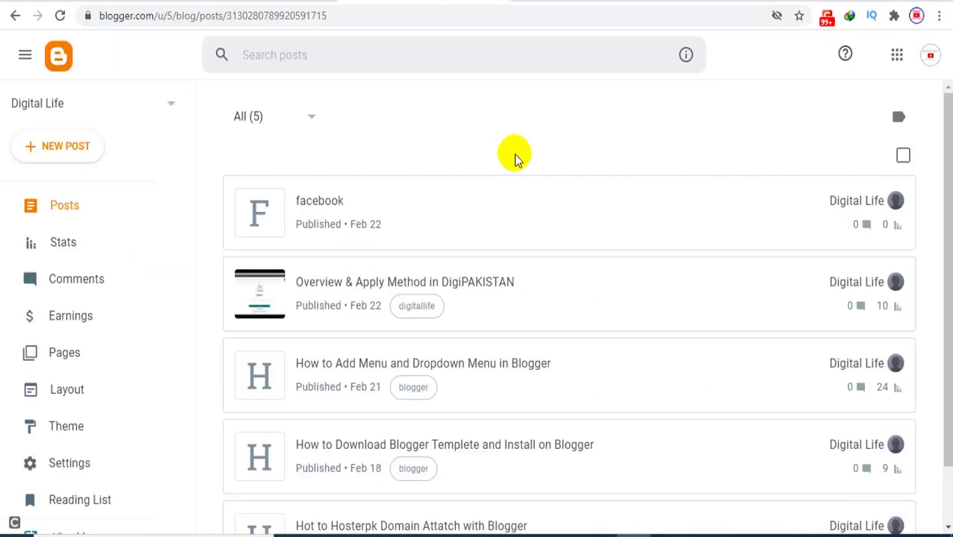
left_click(330, 203)
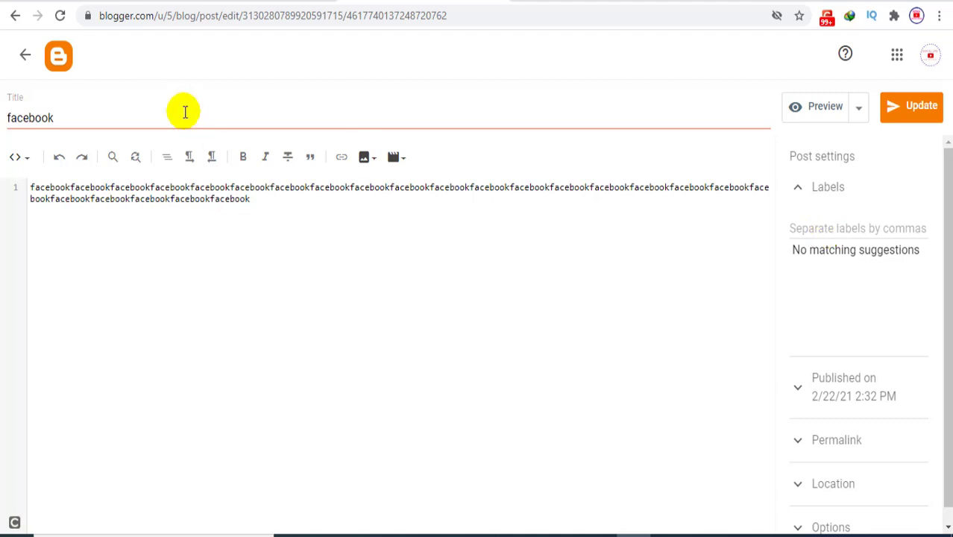
left_click(26, 56)
Step: Open the Main Menu's Link List gadget for editing from the blog's layout
scroll(188, 443, "down", 1)
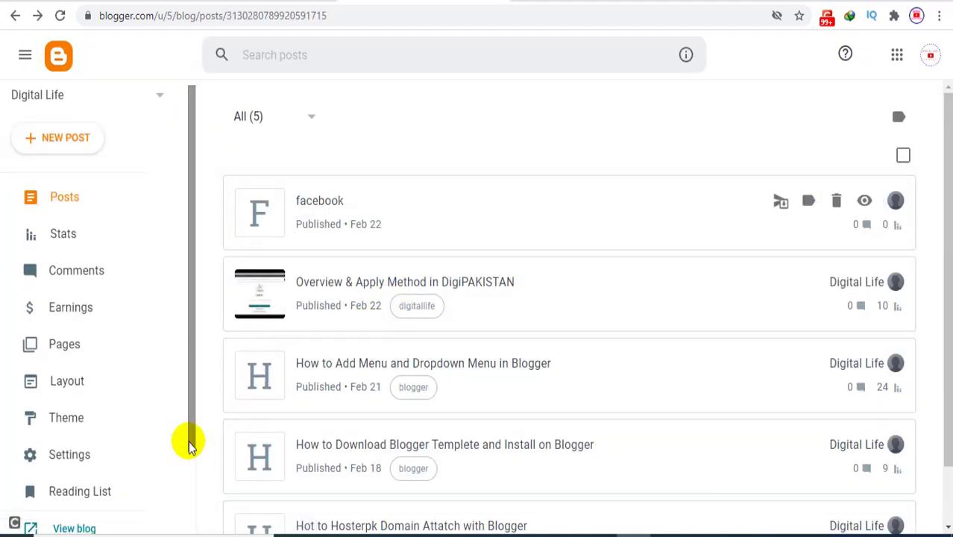
left_click(75, 315)
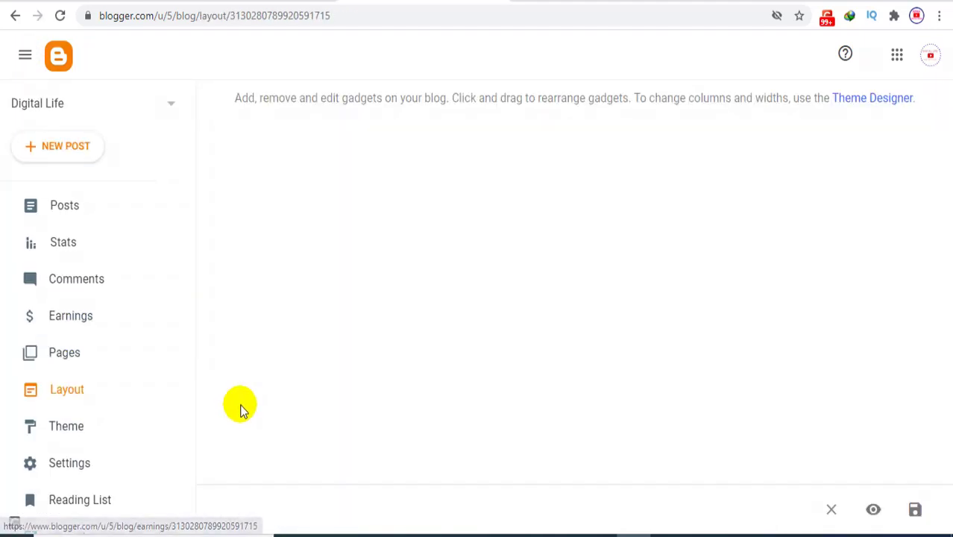
scroll(407, 406, "down", 3)
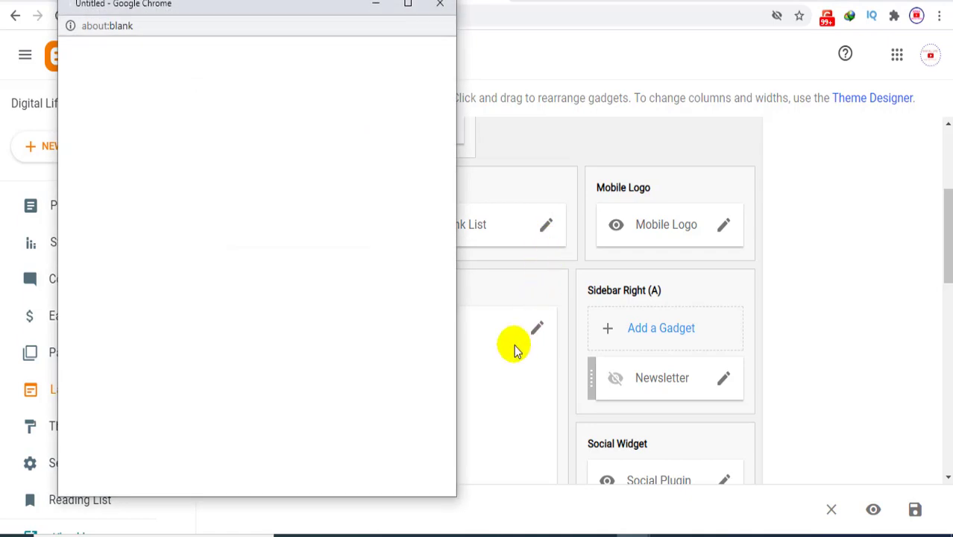
scroll(268, 366, "down", 2)
scroll(276, 397, "down", 1)
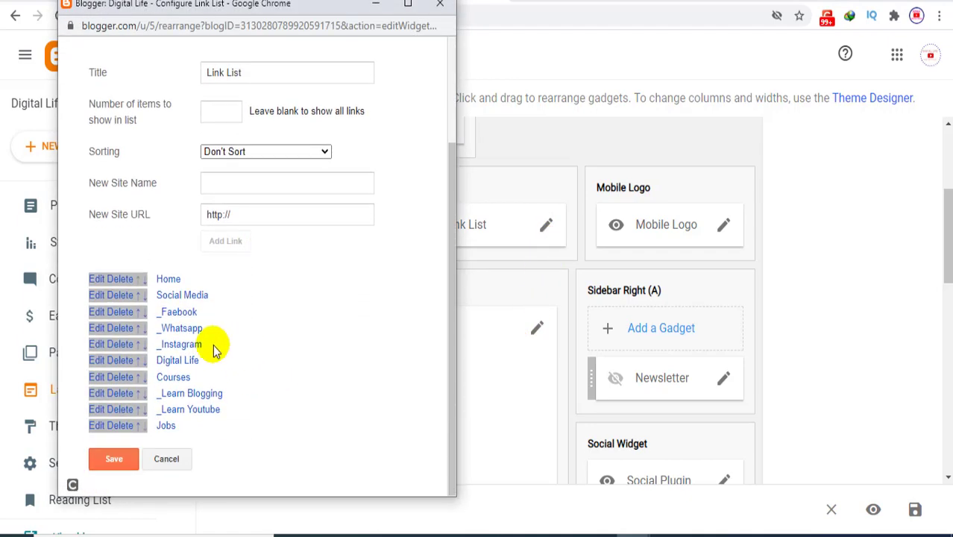
left_click(100, 313)
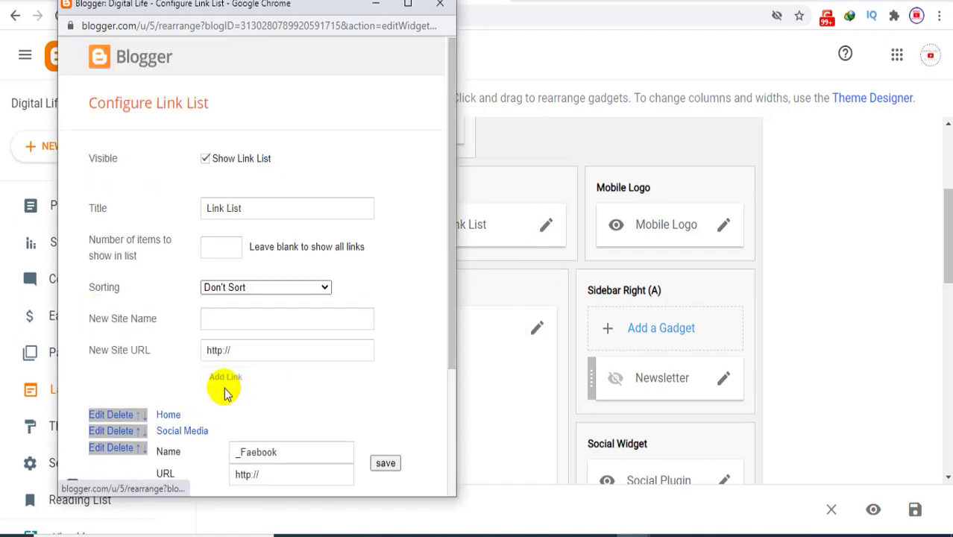
scroll(313, 373, "down", 2)
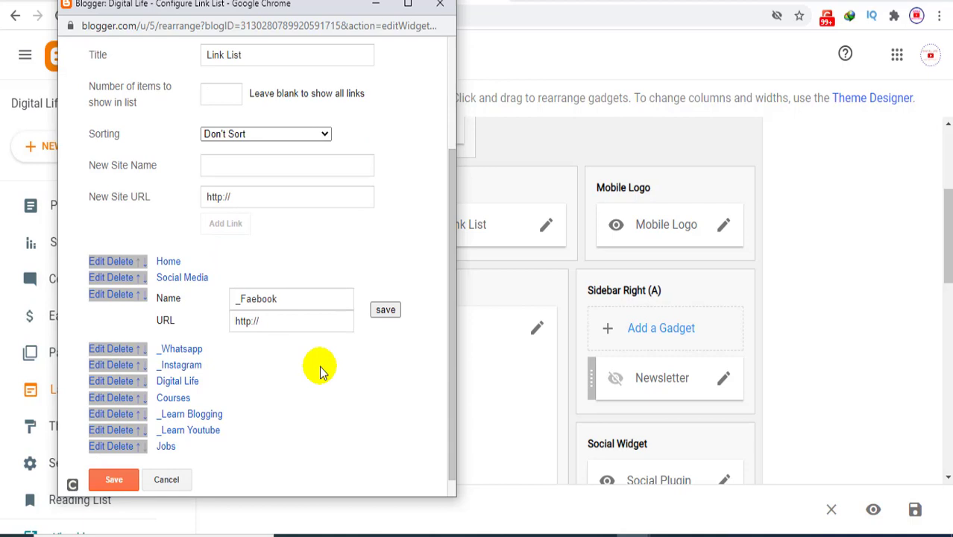
left_click(287, 318)
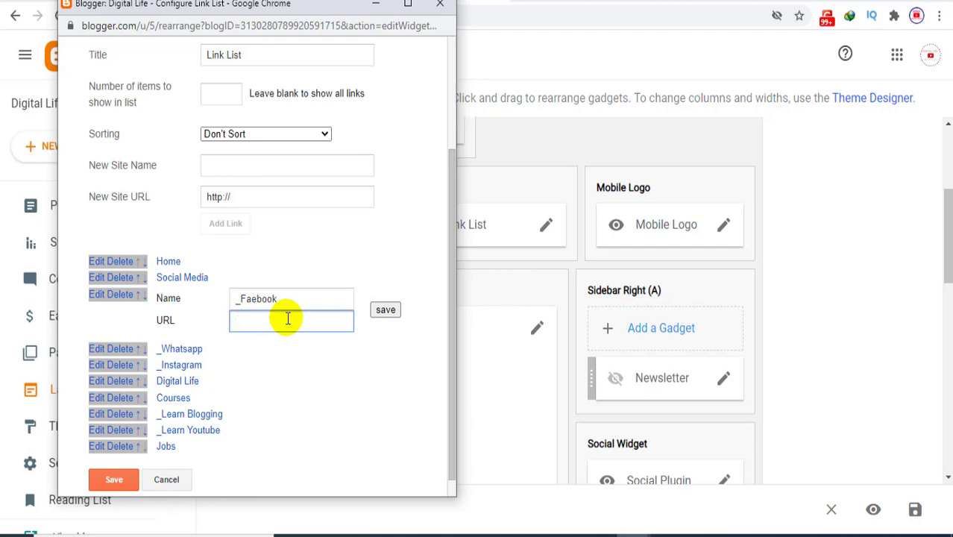
key("ctrl+v")
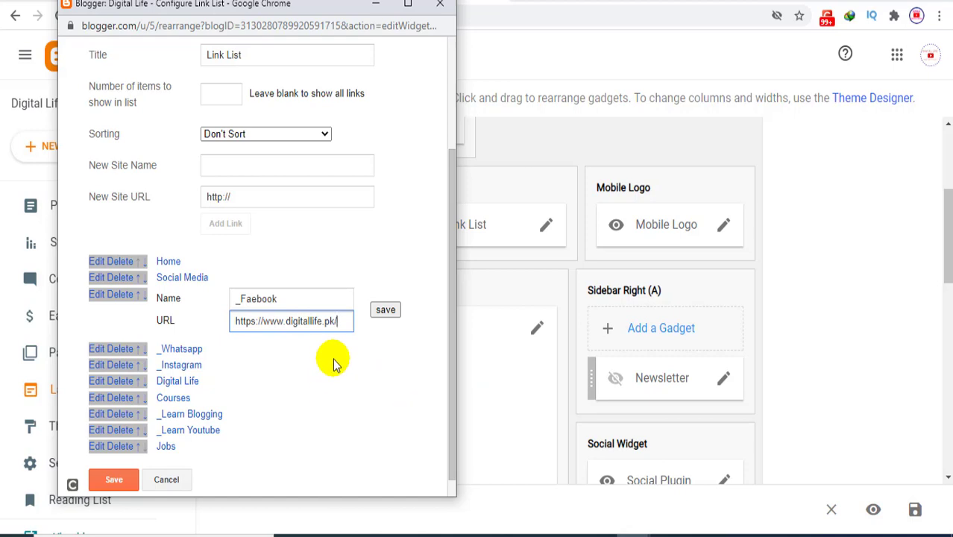
type("searc")
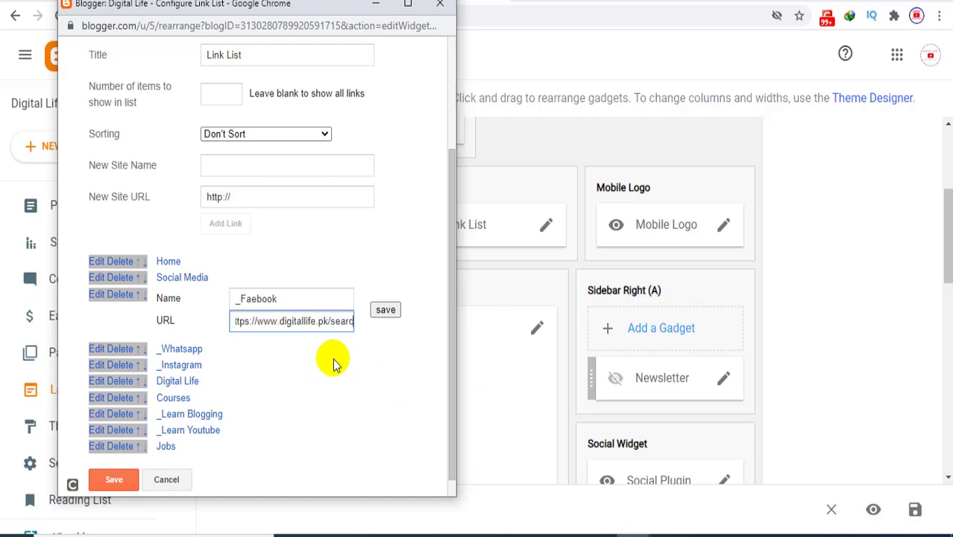
type("h/")
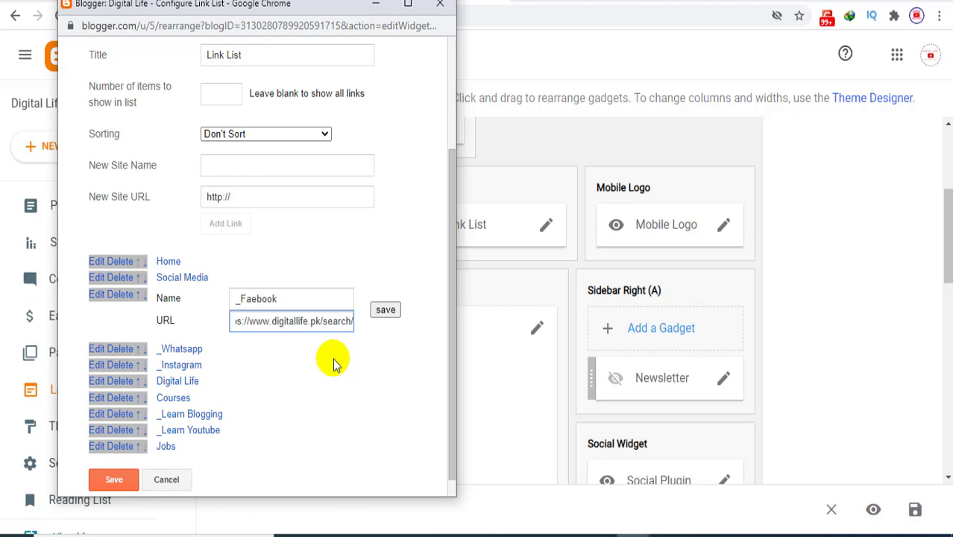
type("label")
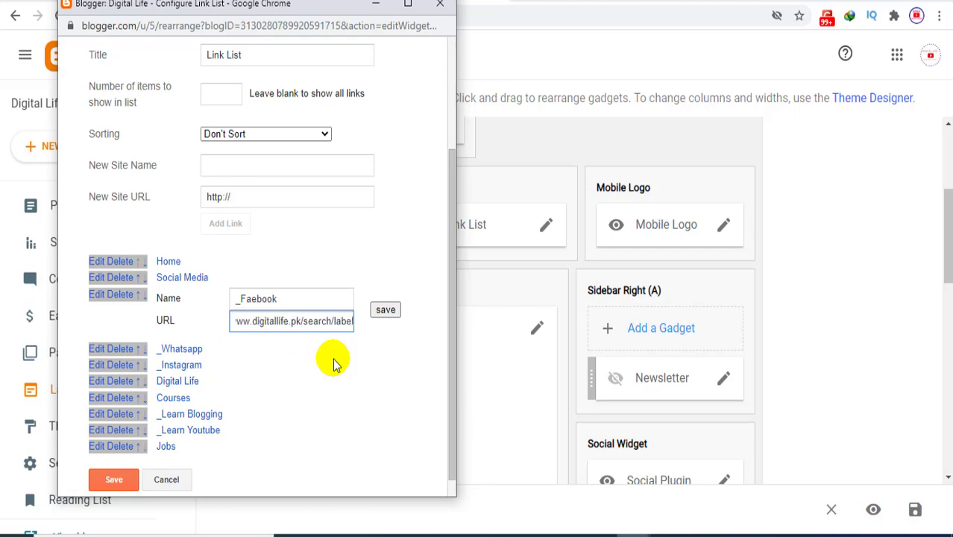
type("/")
type("f")
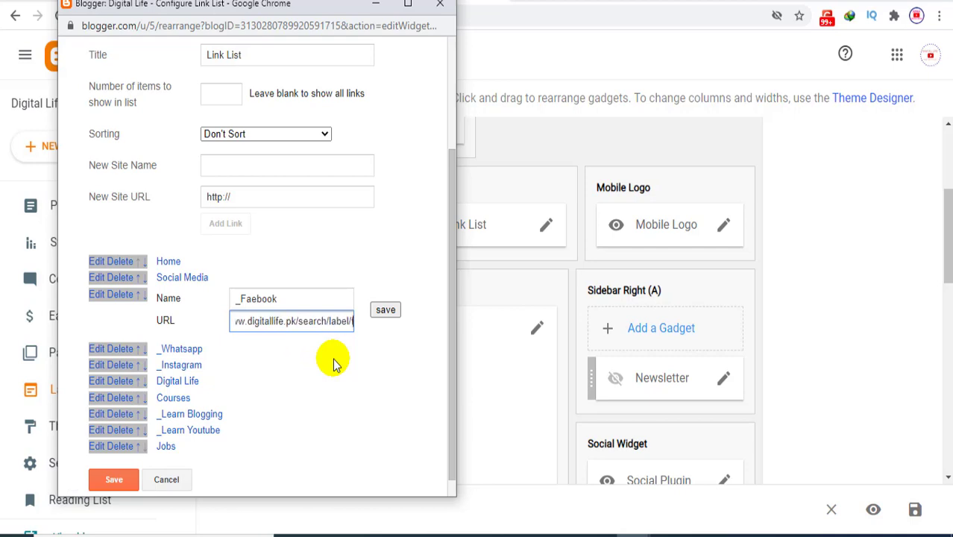
type("acebook")
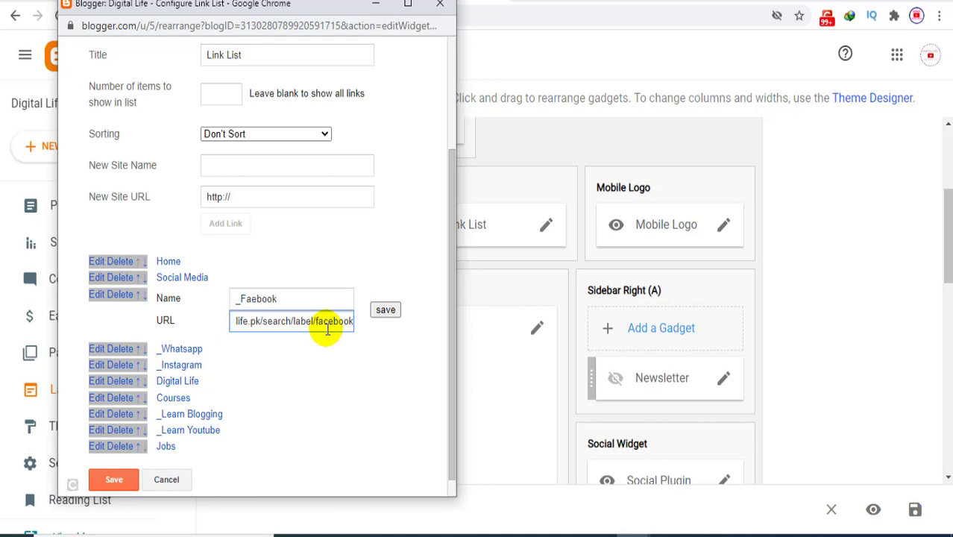
left_click(386, 310)
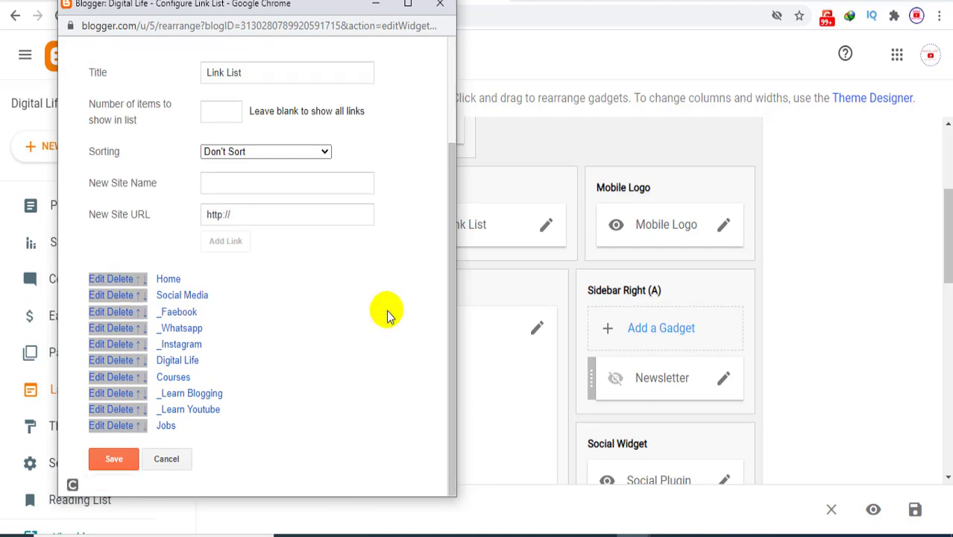
left_click(116, 459)
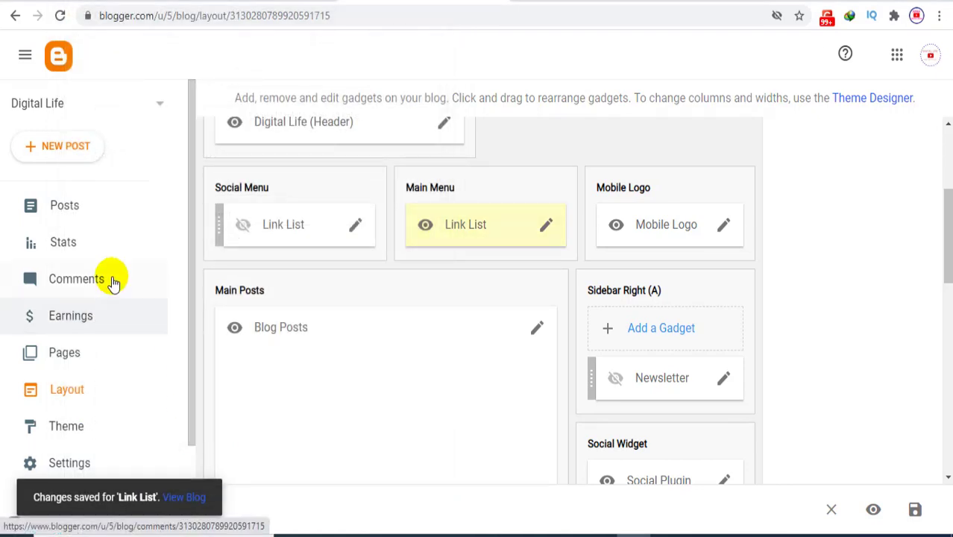
Step: Add the label facebook to the facebook post and update the post
left_click(78, 213)
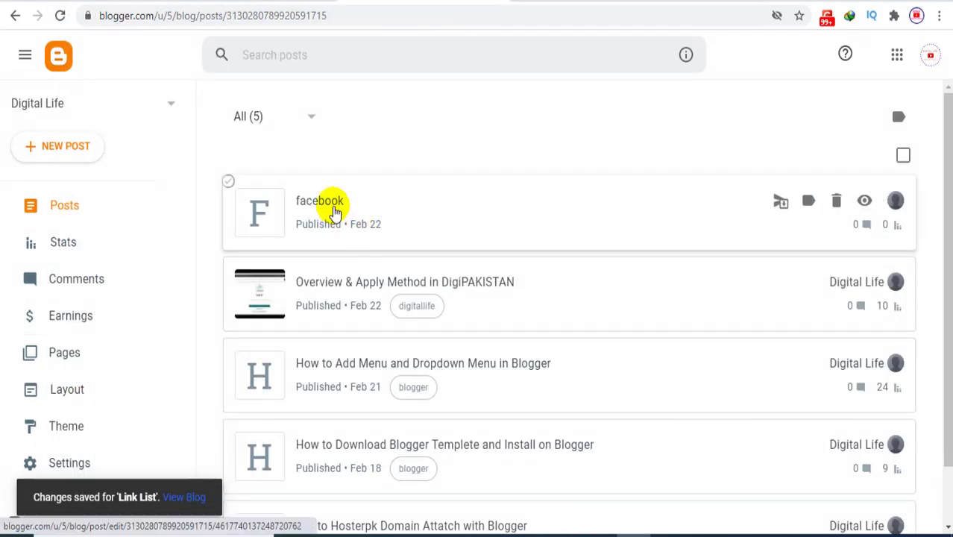
left_click(332, 209)
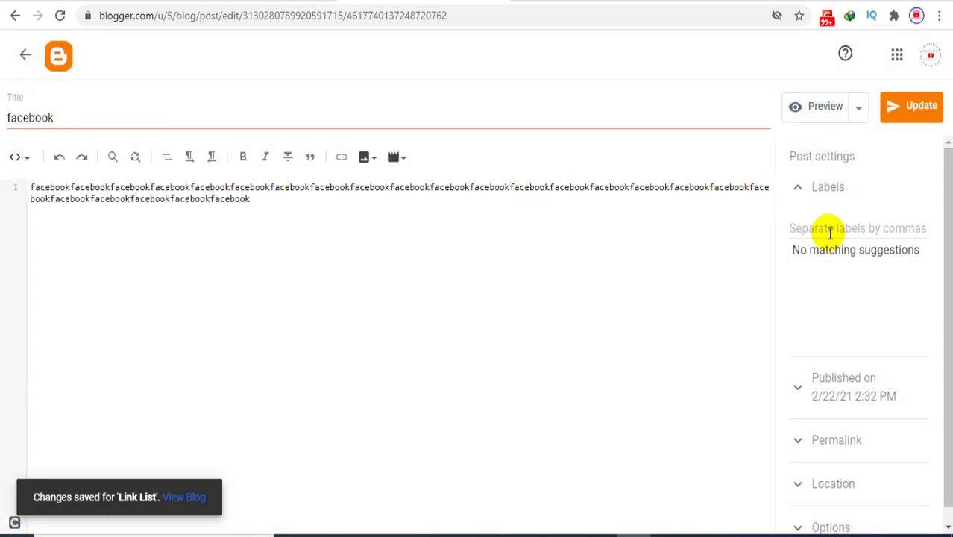
left_click(830, 233)
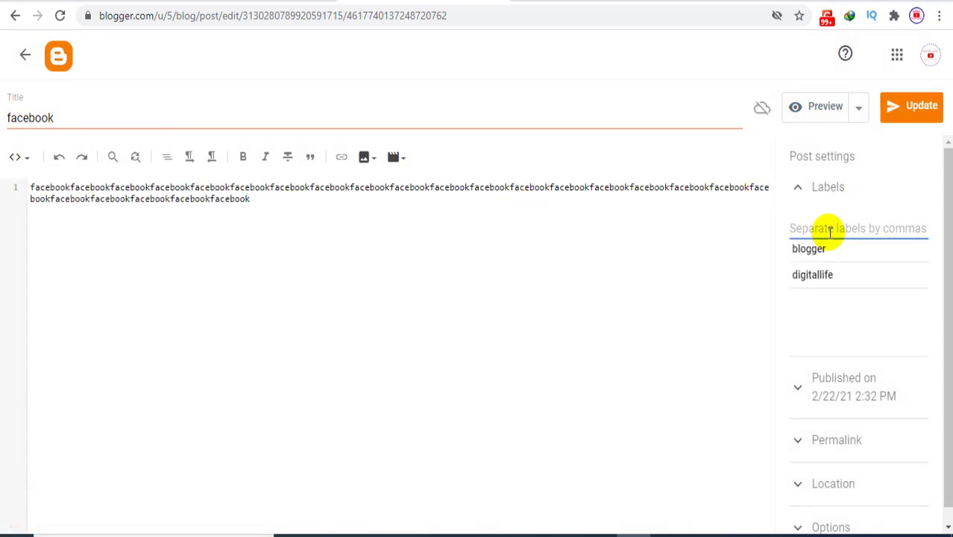
type("facebook")
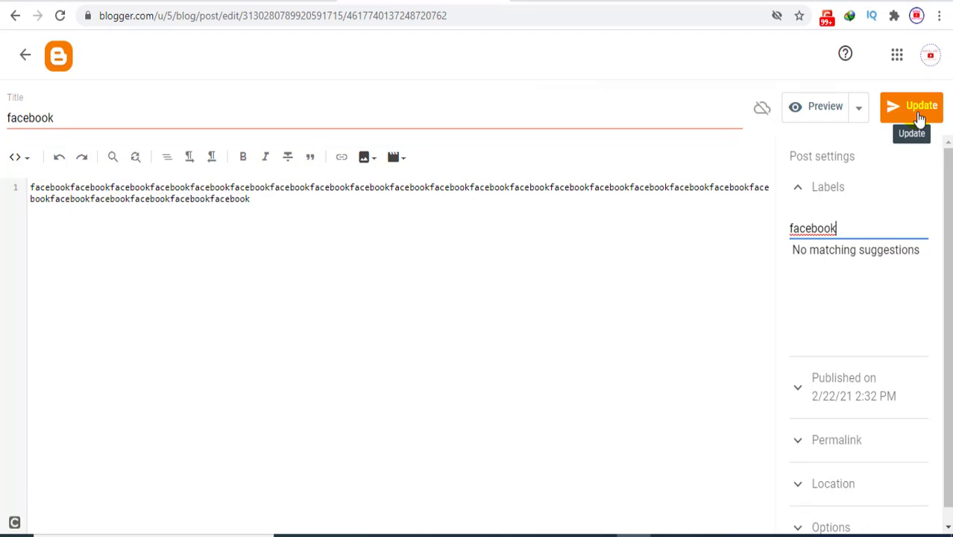
left_click(920, 118)
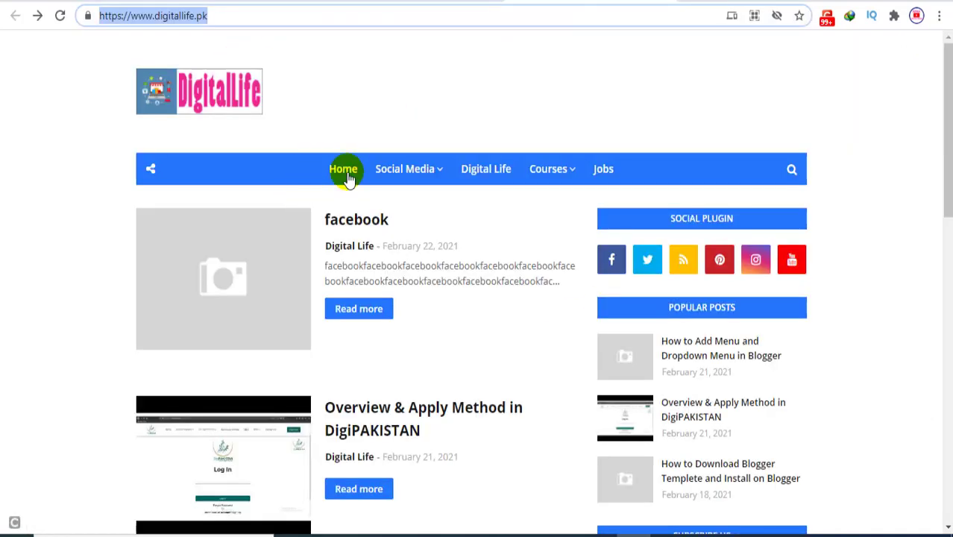
Step: Reload the published blog's home page and test the Faebook item in the Social Media dropdown
left_click(345, 176)
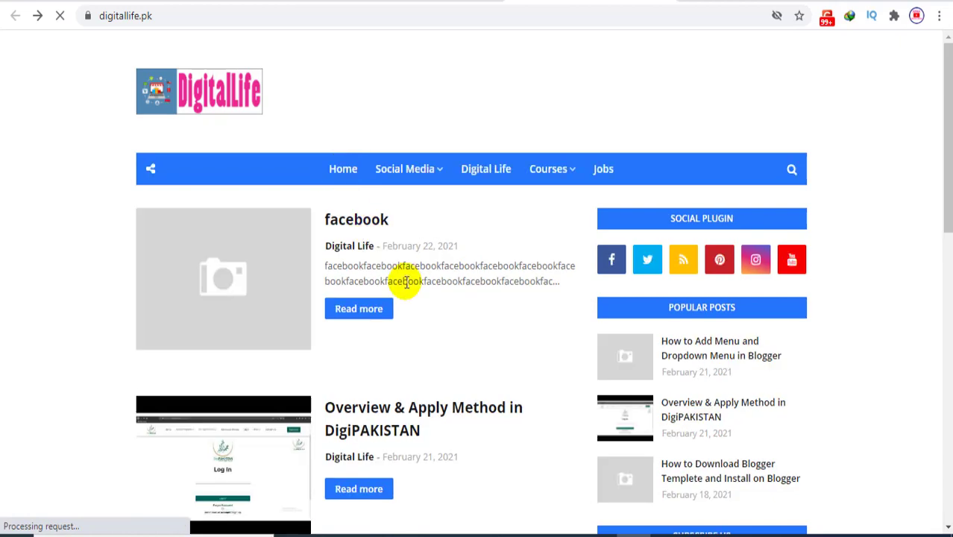
mouse_move(431, 178)
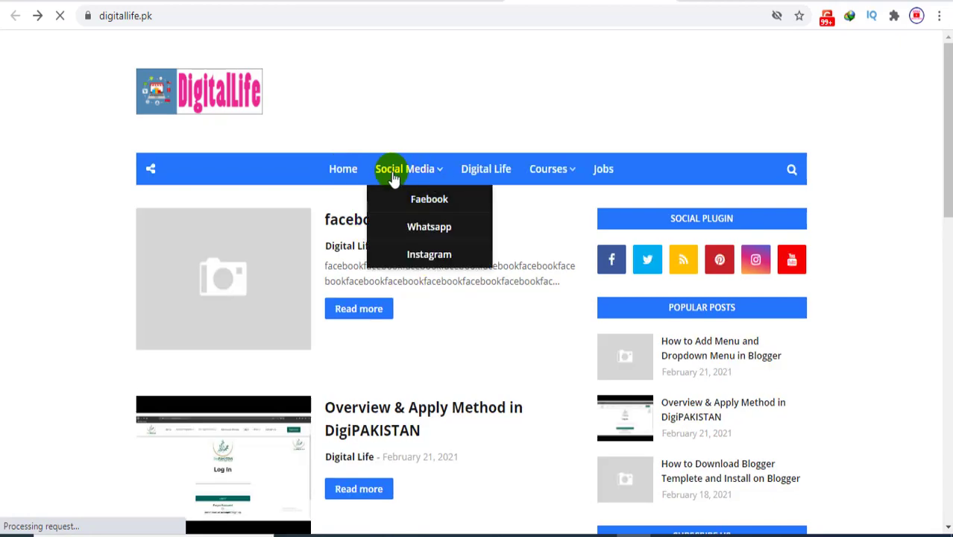
left_click(431, 202)
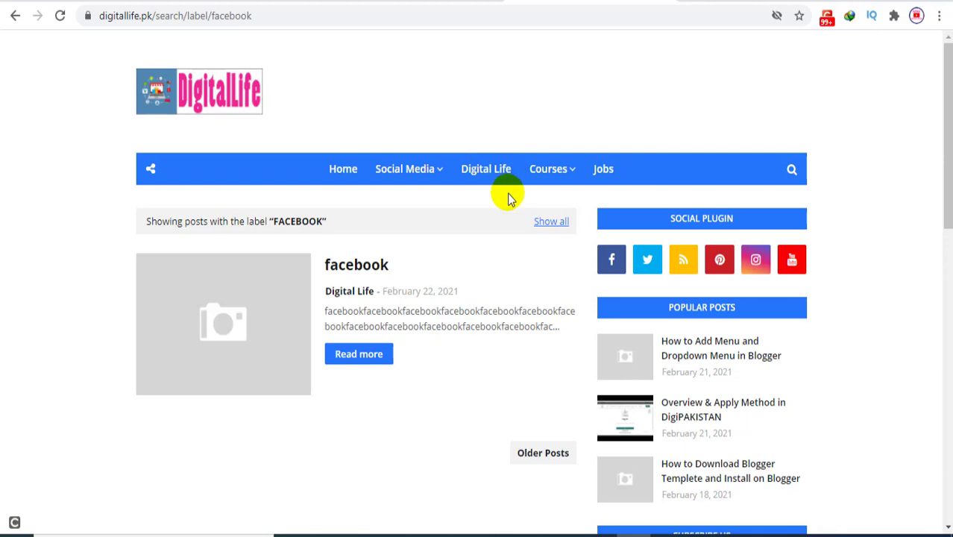
Step: Test the Digital Life menu link on the blog and check the Courses dropdown's items
left_click(487, 167)
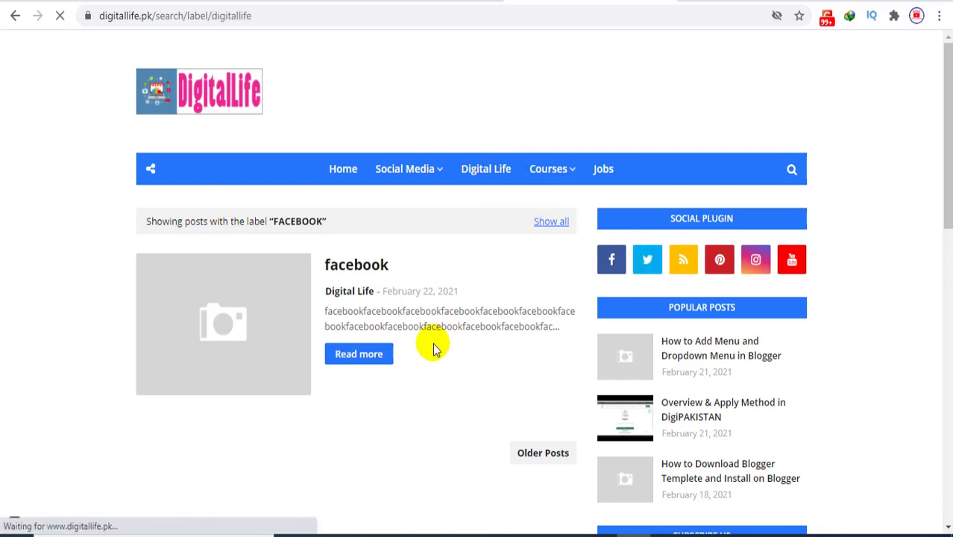
scroll(444, 353, "down", 1)
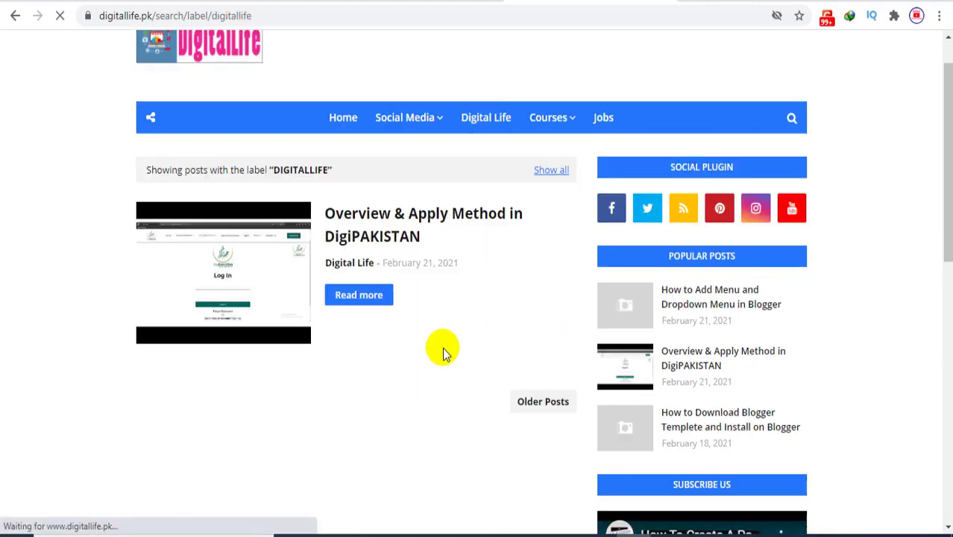
scroll(443, 299, "up", 1)
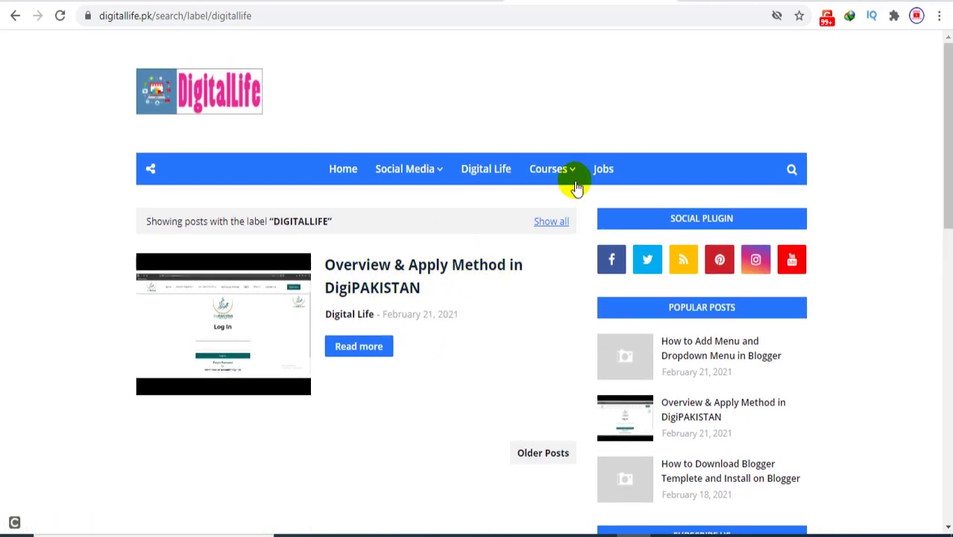
mouse_move(571, 180)
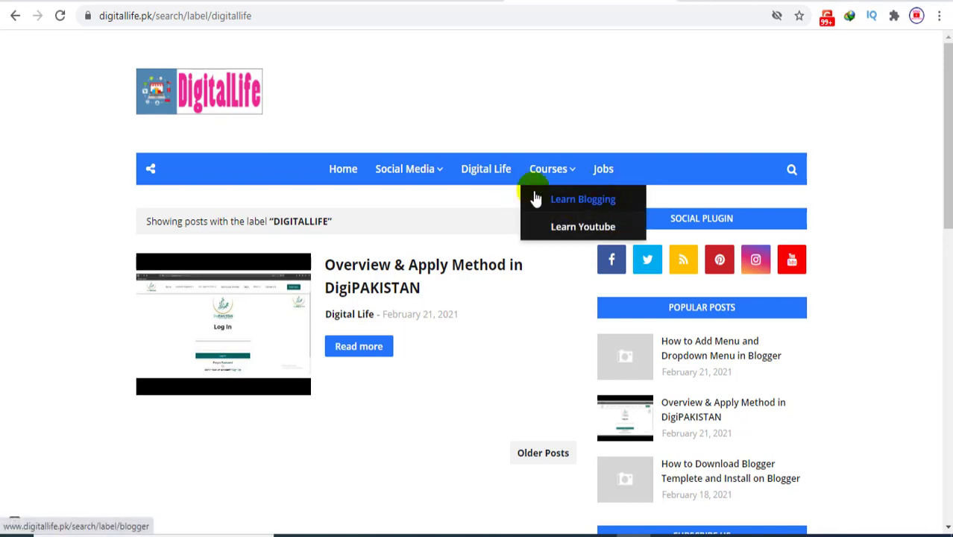
Step: Return to the blog's home page, check the Social Media and Courses dropdowns, and look through the listed posts
left_click(422, 216)
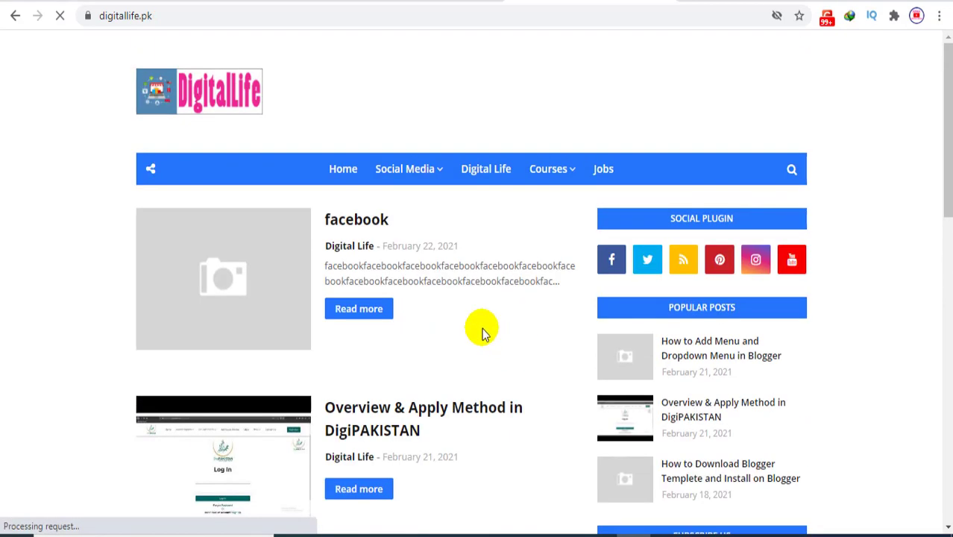
left_click(440, 176)
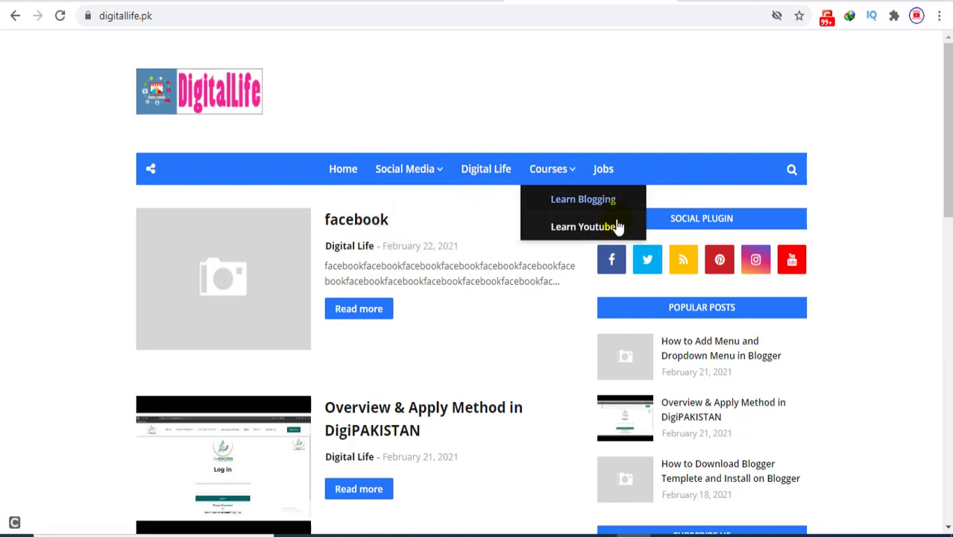
left_click(410, 175)
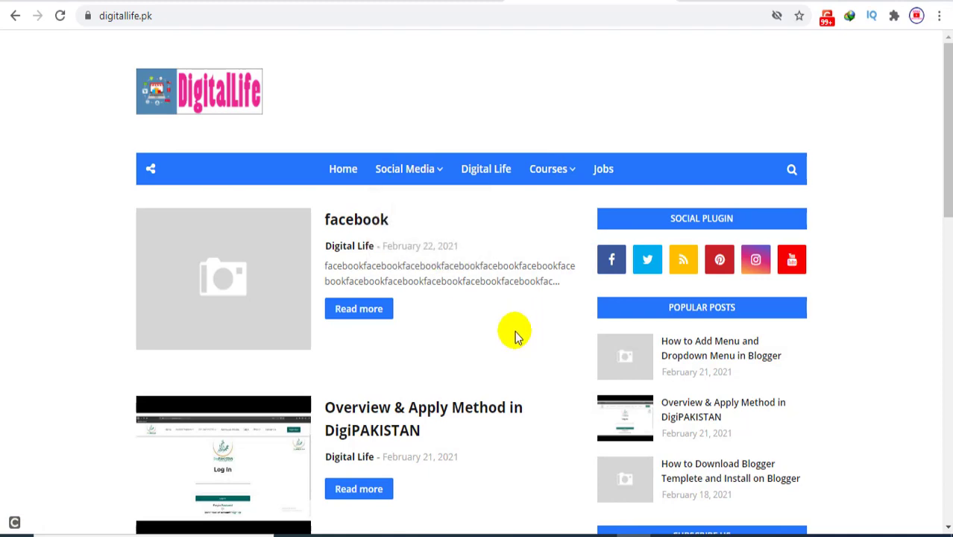
scroll(523, 329, "down", 6)
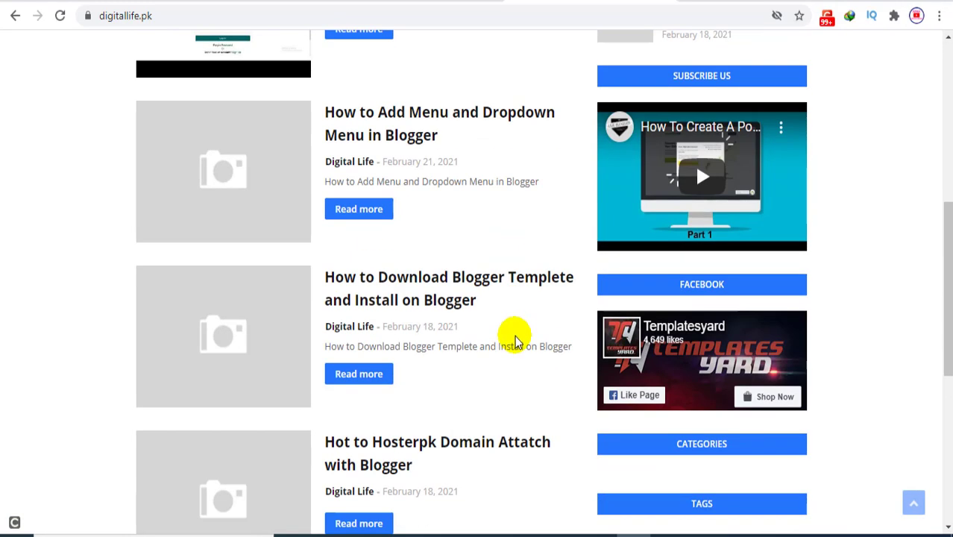
scroll(515, 341, "down", 2)
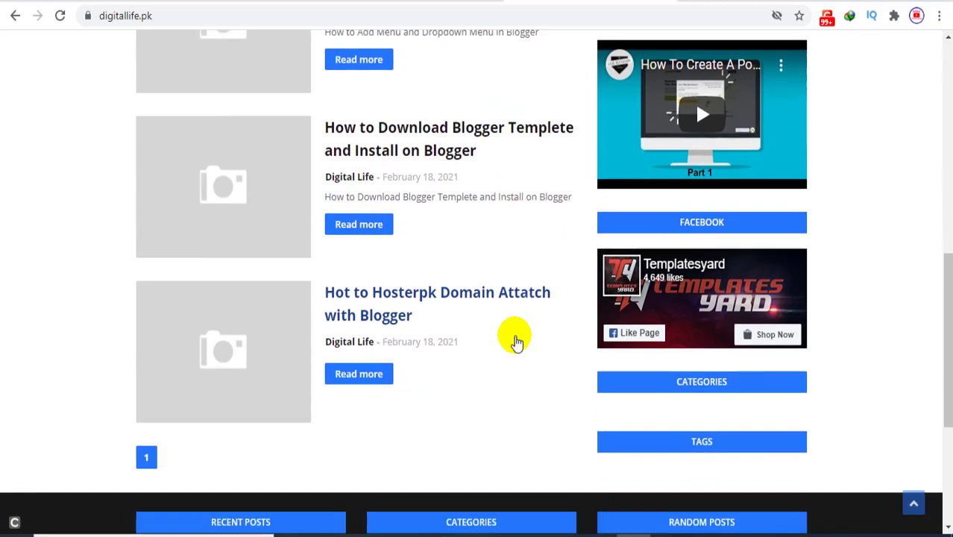